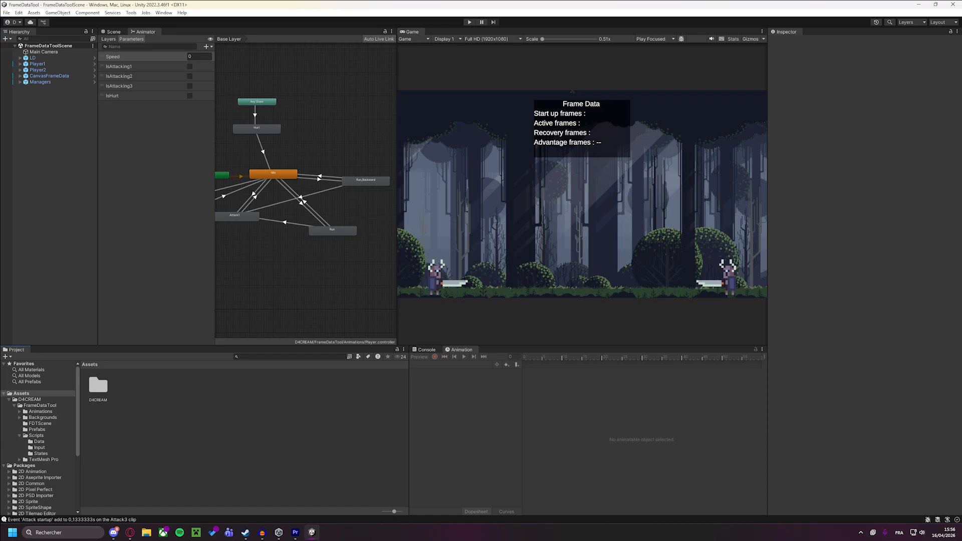
left_click(20, 435)
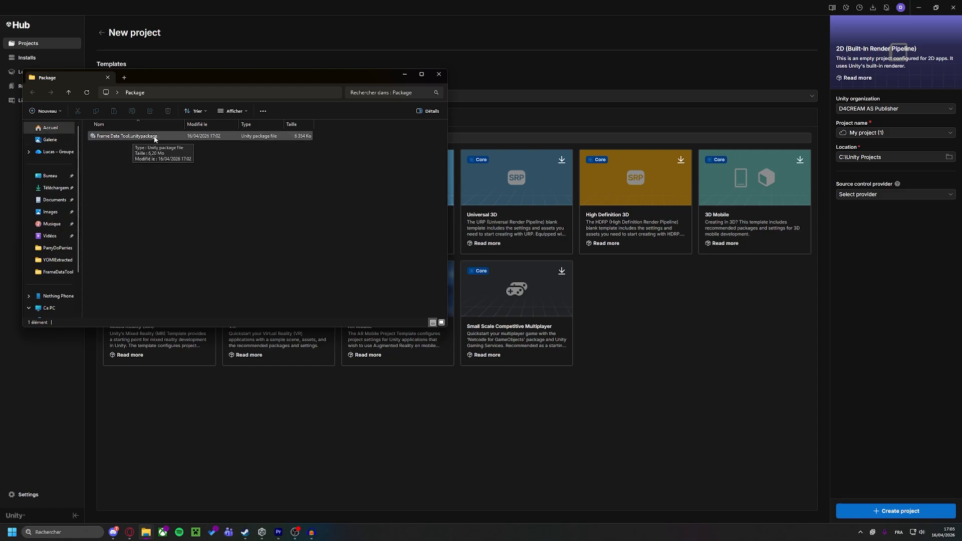
Create a new 2D (Built-In Render Pipeline) project named My project (1) with editor version 2022.3.46f1.
left_click(493, 32)
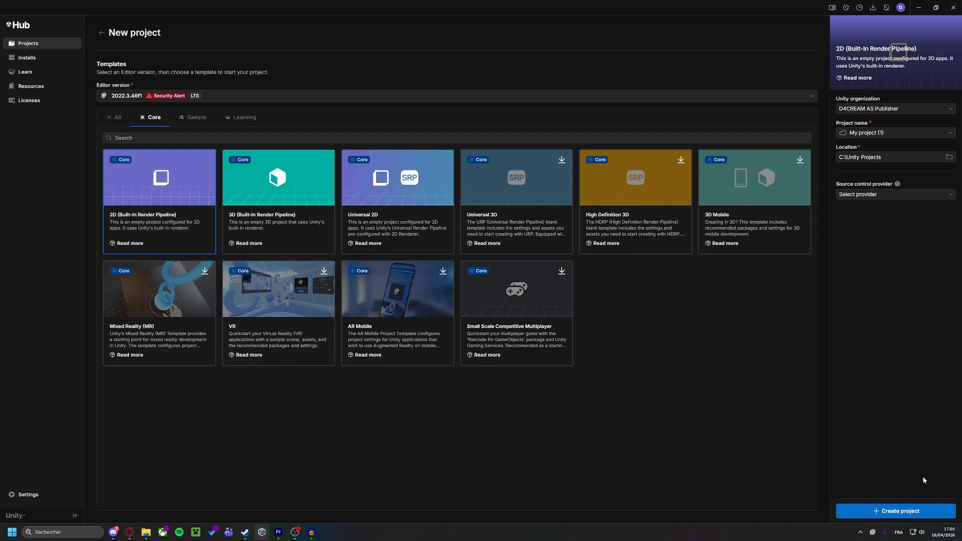
left_click(913, 518)
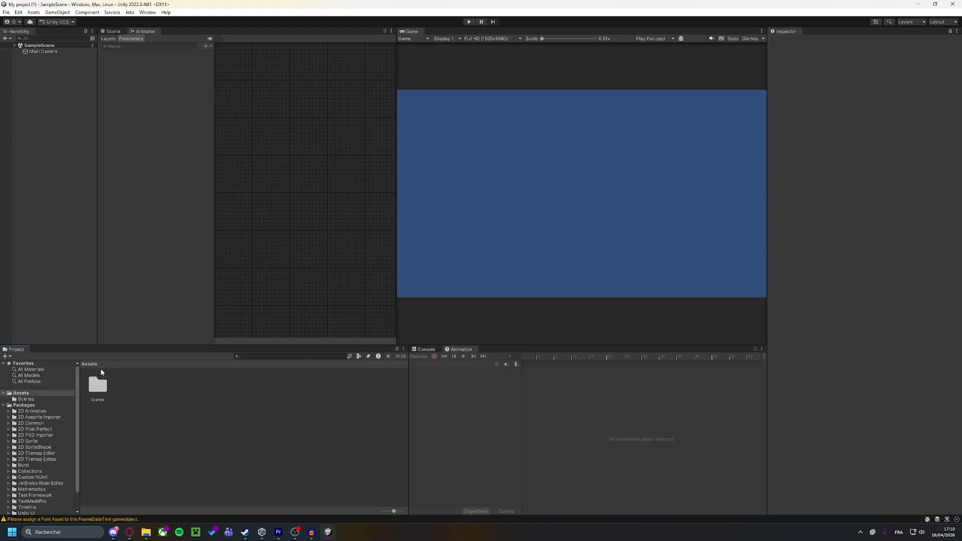
double_click(97, 384)
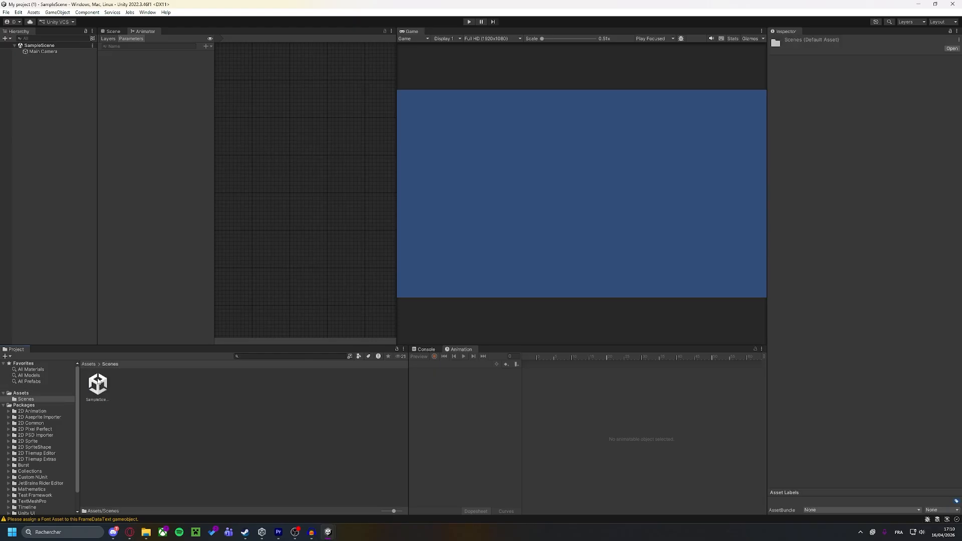
left_click(89, 364)
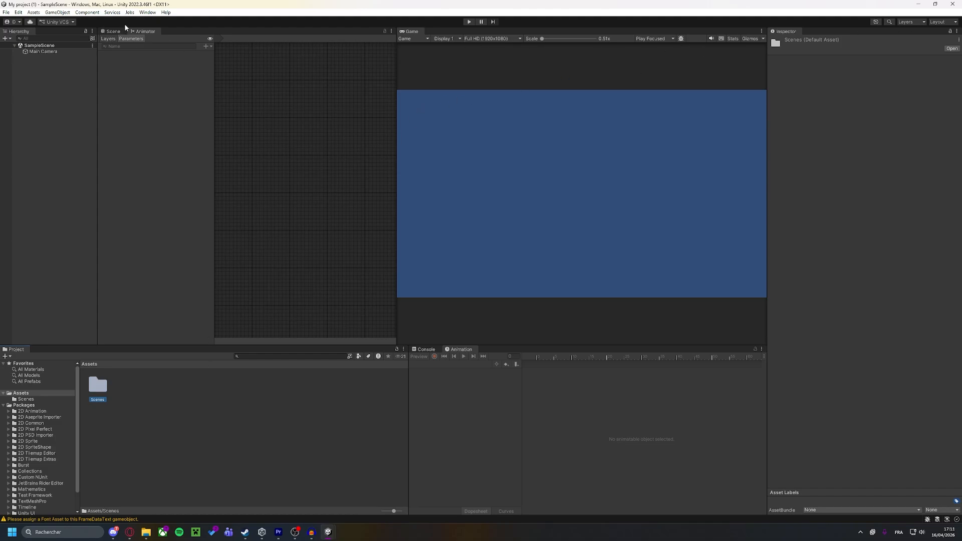
Open the Package Manager and search the Unity Registry packages for "Input".
left_click(22, 13)
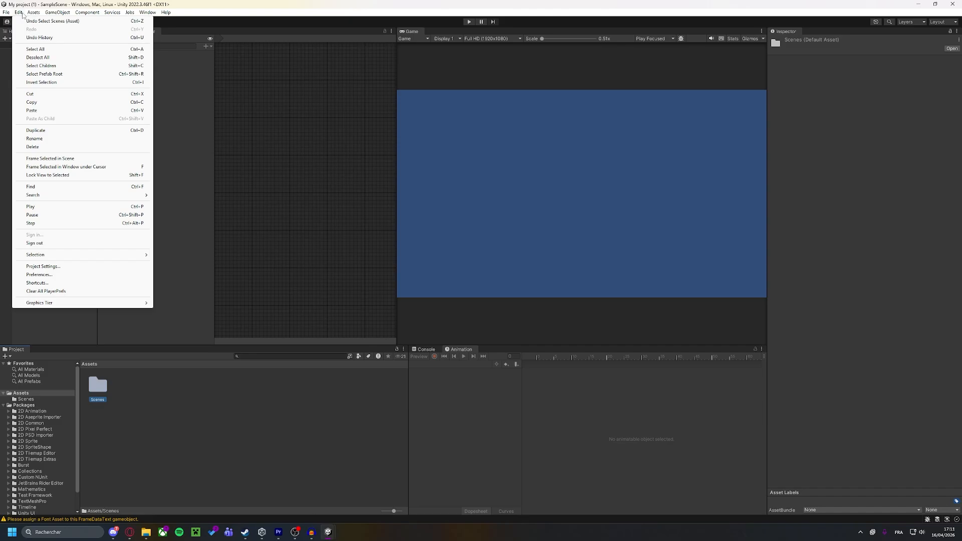
mouse_move(148, 12)
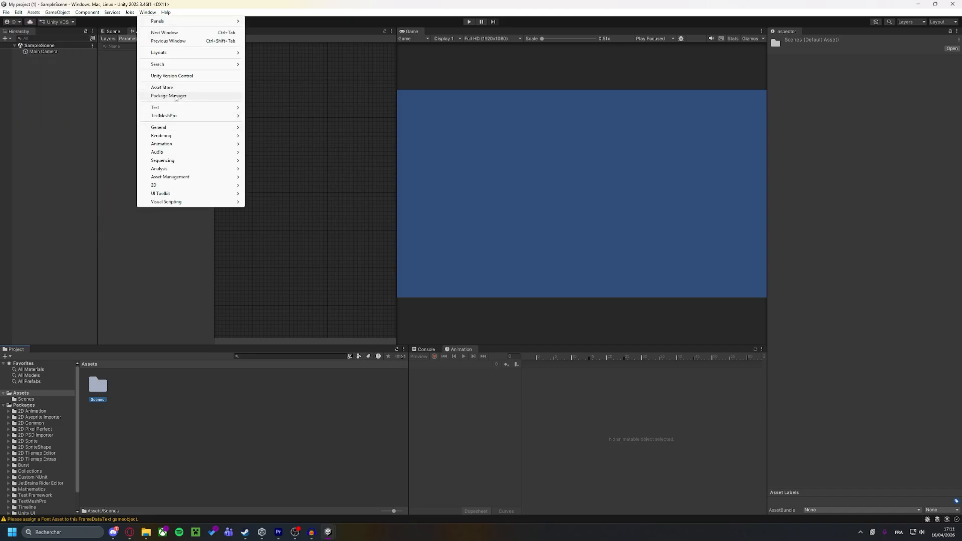
left_click(181, 96)
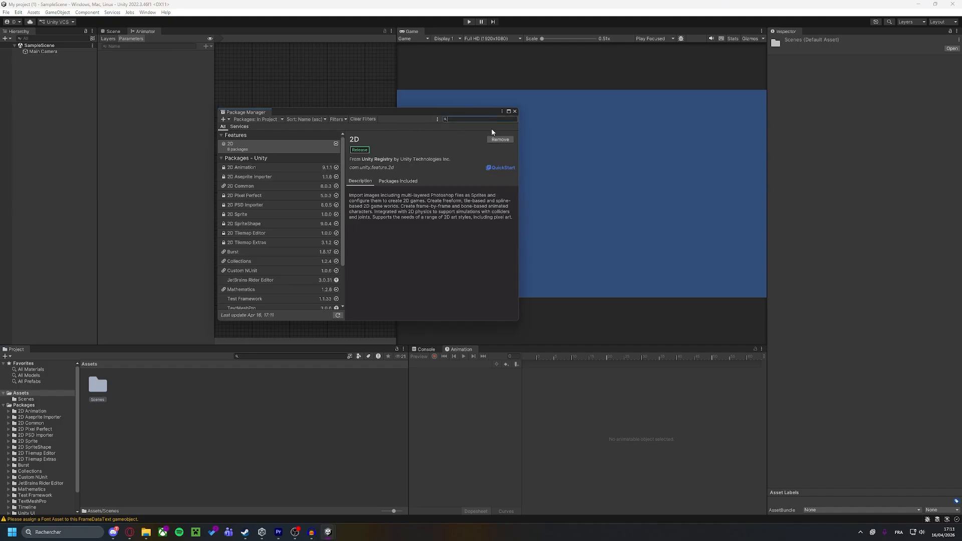
type("Input")
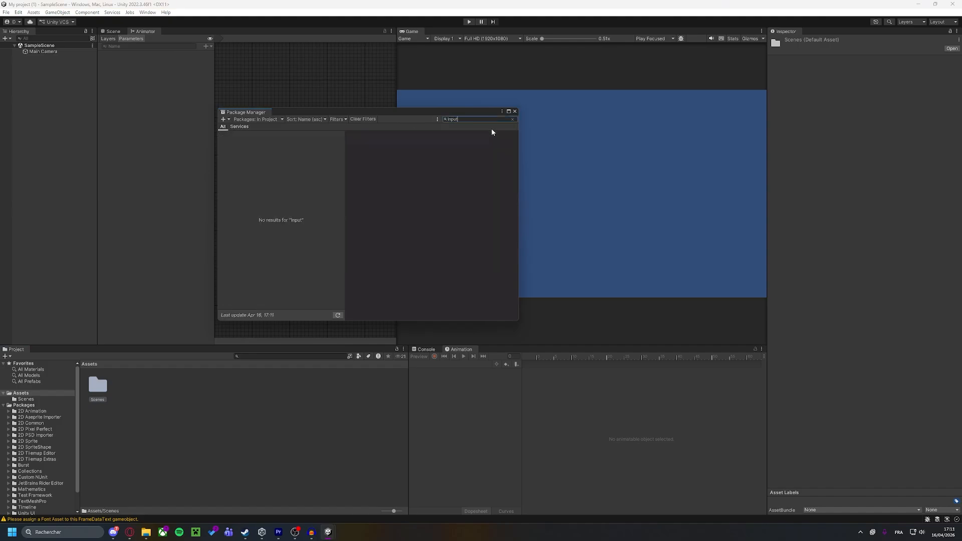
left_click(225, 119)
left_click(307, 222)
left_click(257, 119)
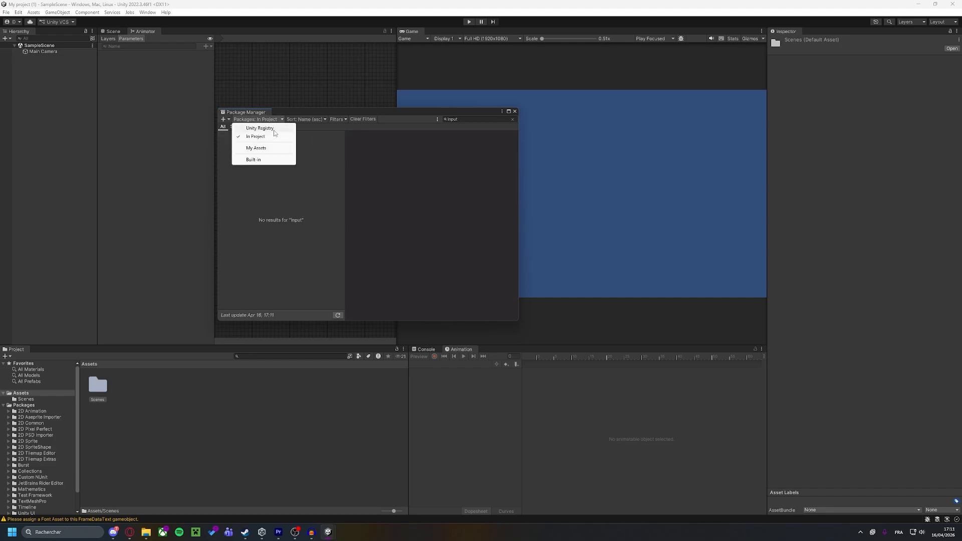
left_click(274, 129)
left_click(456, 119)
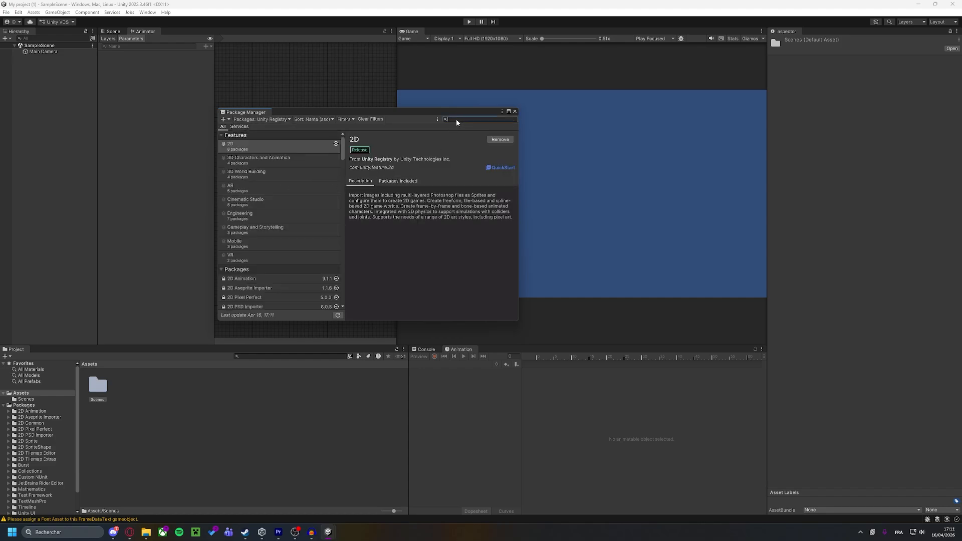
type("Input")
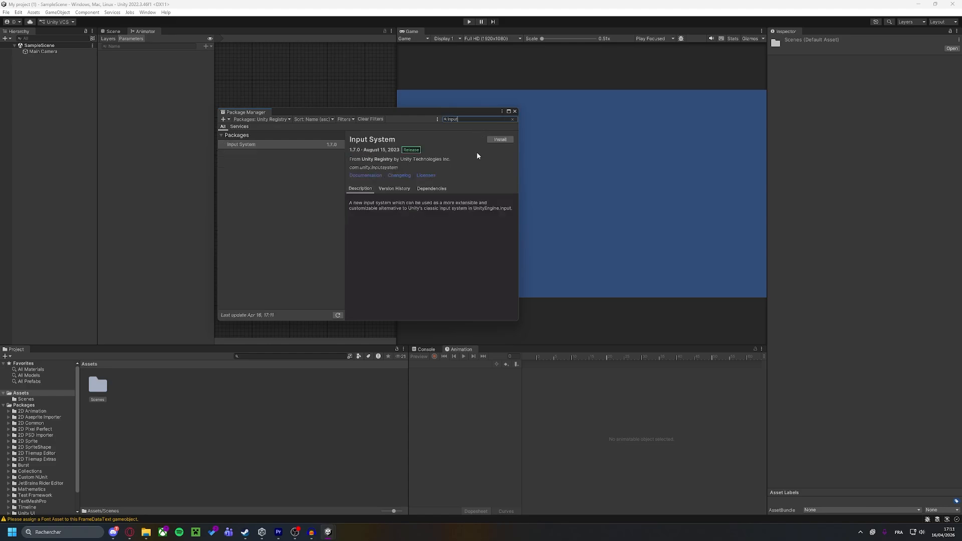
Install the Input System 1.7.0 package and agree to enable the new input backends with an editor restart.
left_click(290, 146)
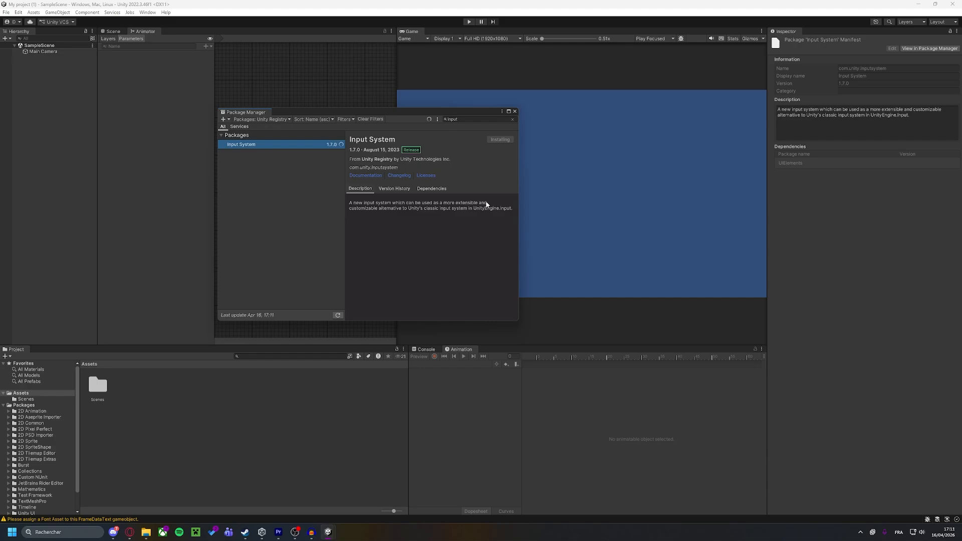
left_click_drag(451, 244, 494, 249)
left_click(486, 269)
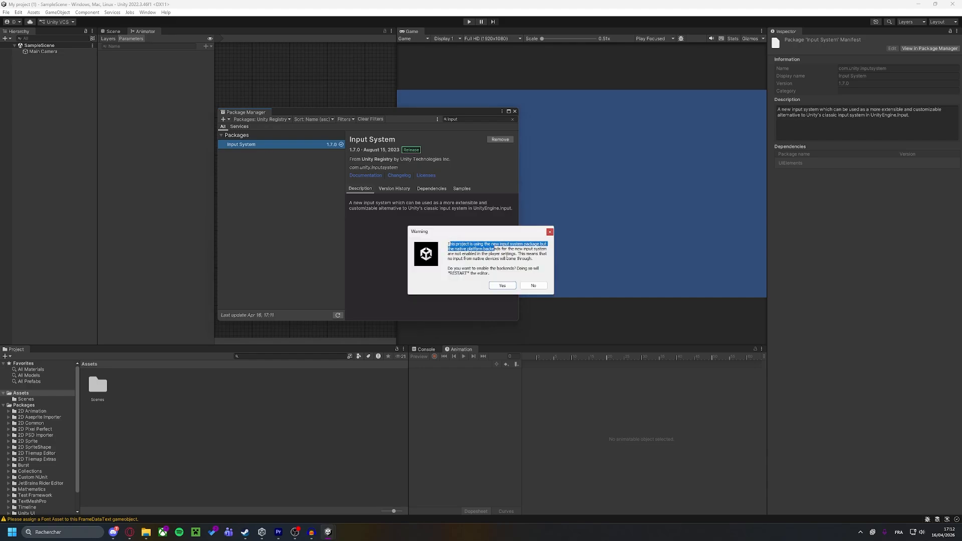
left_click(506, 258)
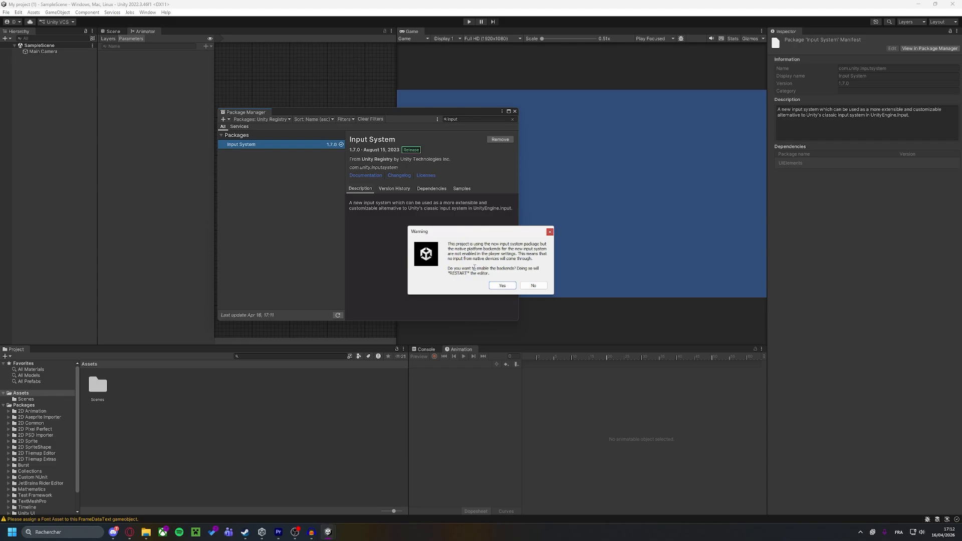
left_click(502, 286)
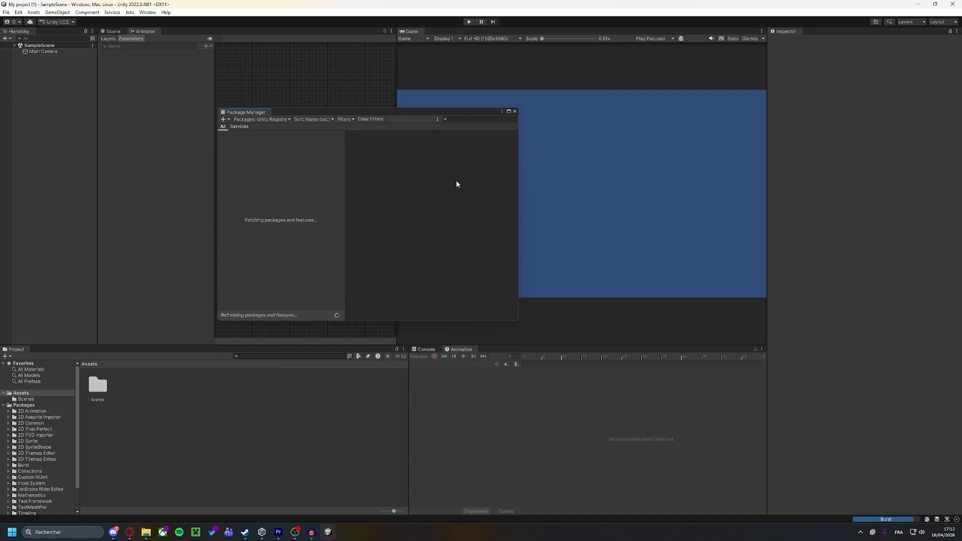
left_click(514, 111)
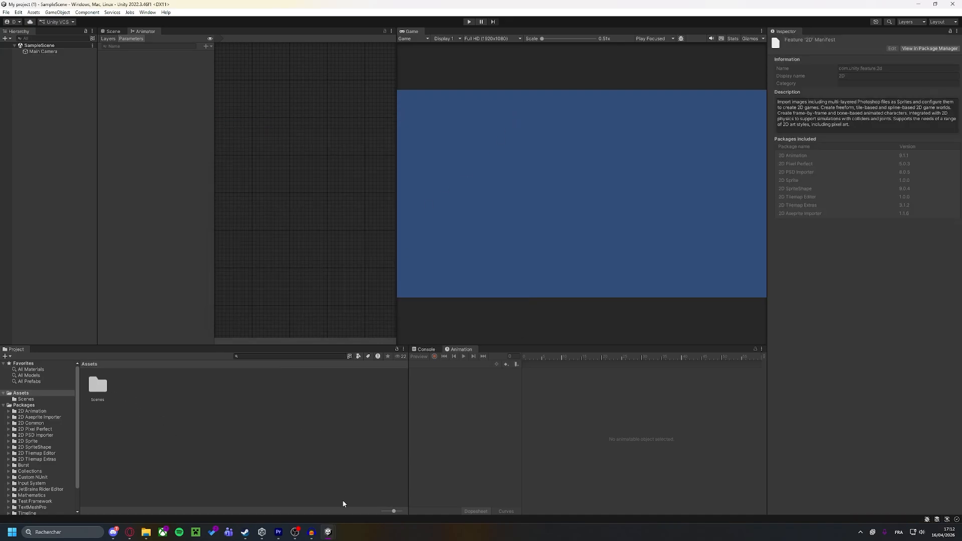
Import the custom package Frame Data Tool.unitypackage into Assets with all of its contents.
right_click(137, 369)
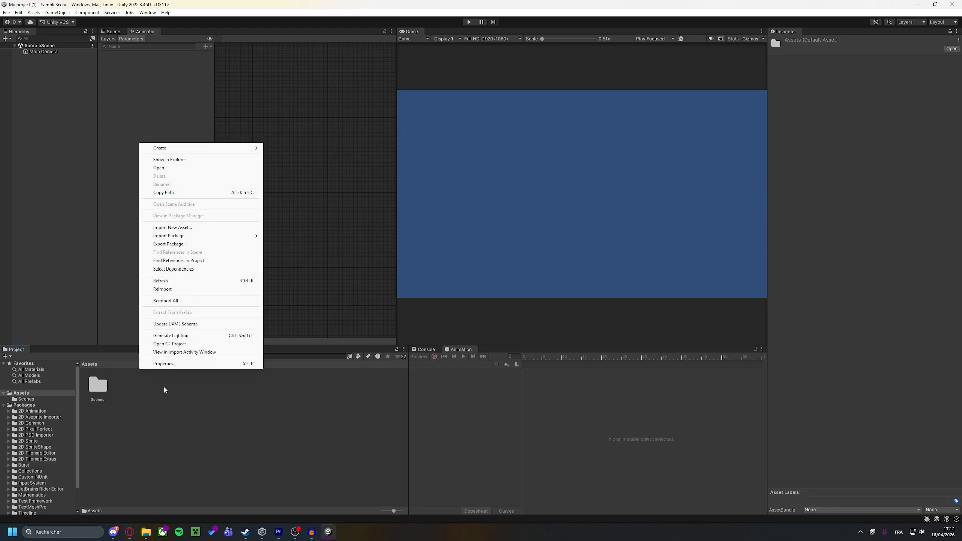
mouse_move(184, 236)
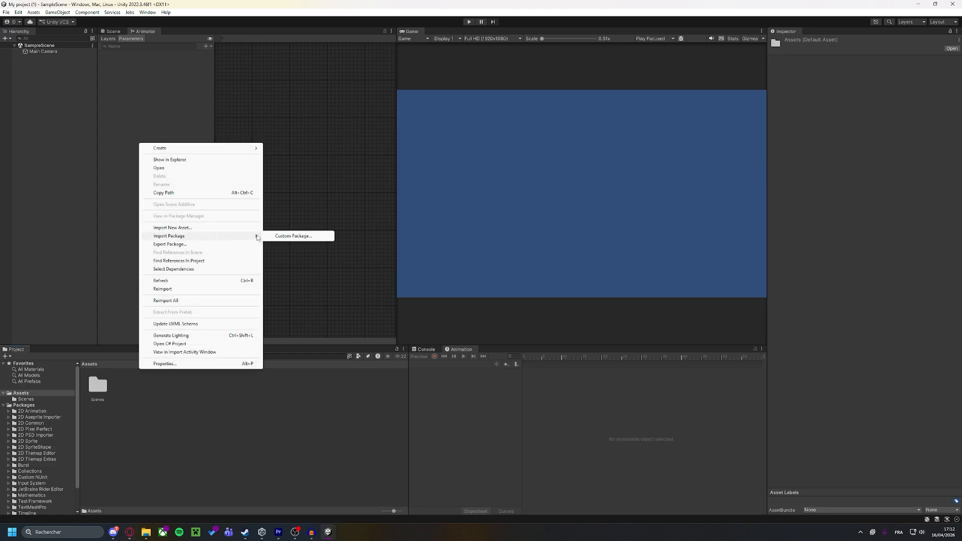
left_click(293, 236)
left_click(88, 79)
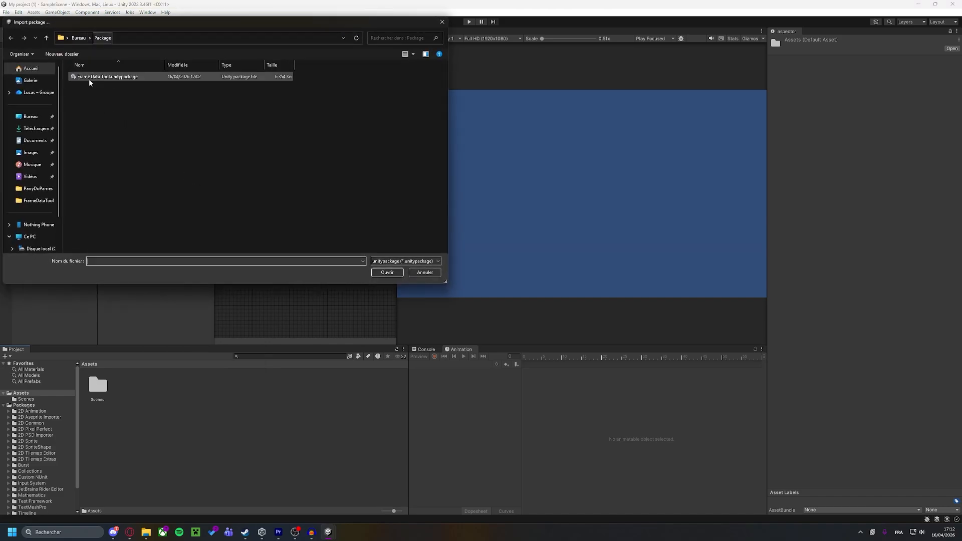
double_click(113, 79)
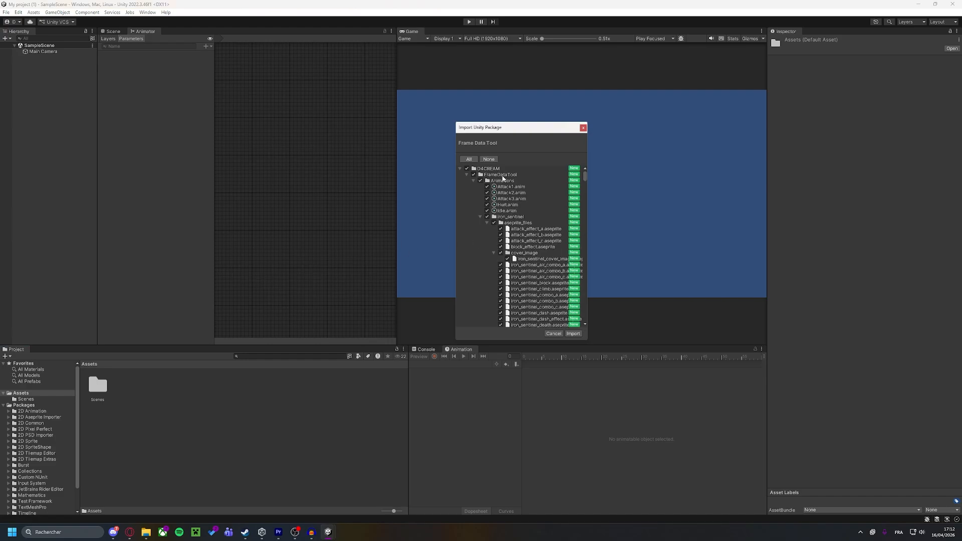
scroll(553, 219, "down", 15)
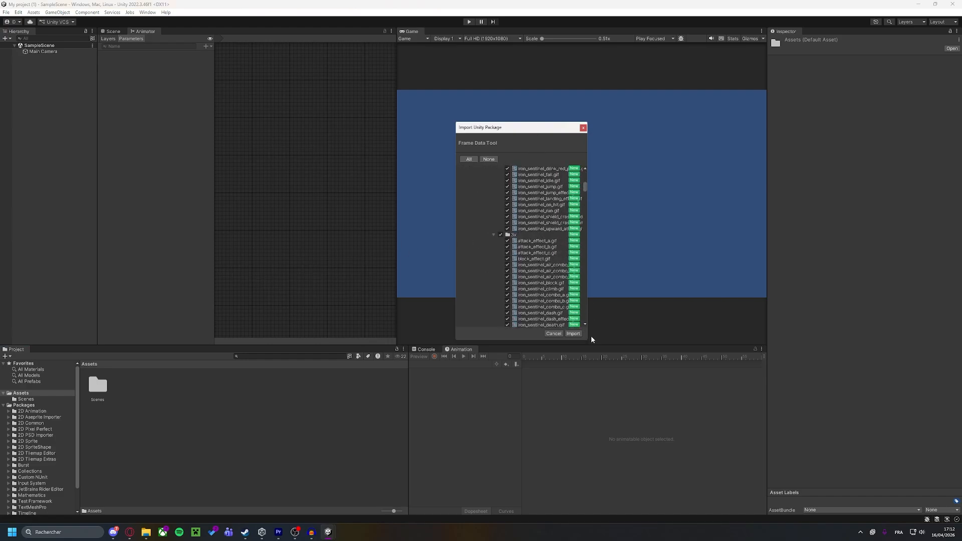
left_click(573, 334)
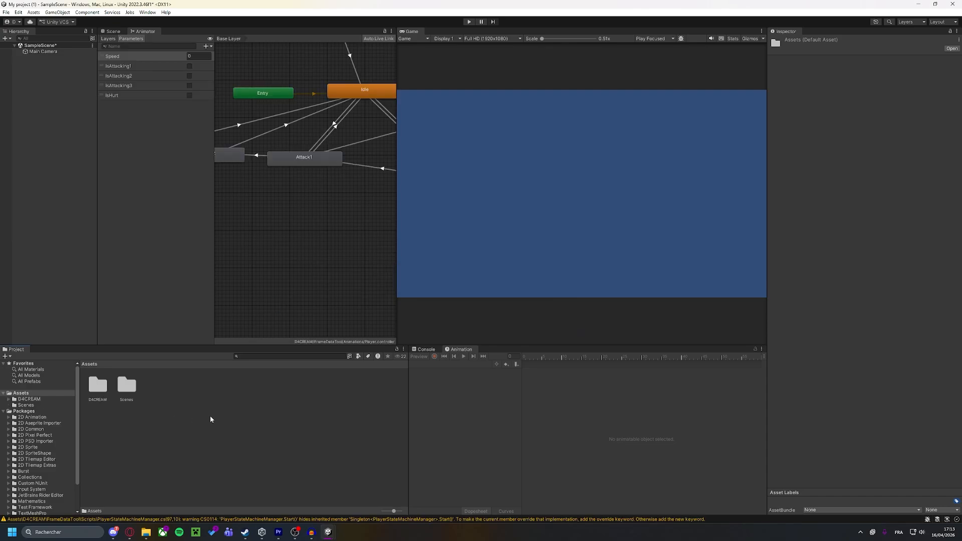
Open the FrameDataToolScene from the D4CREAM/FrameDataTool/FDTScene folder, discarding the changes to SampleScene.
double_click(97, 386)
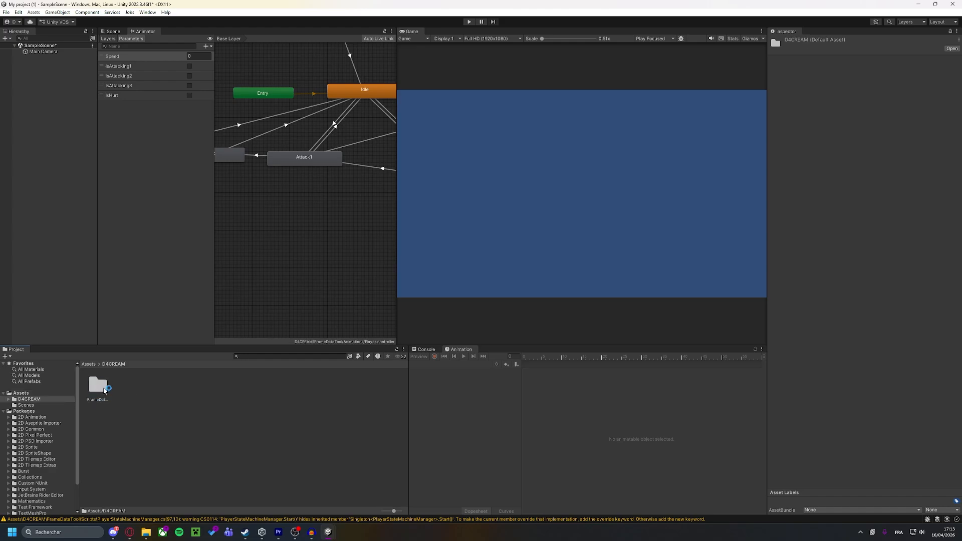
left_click(100, 390)
double_click(100, 390)
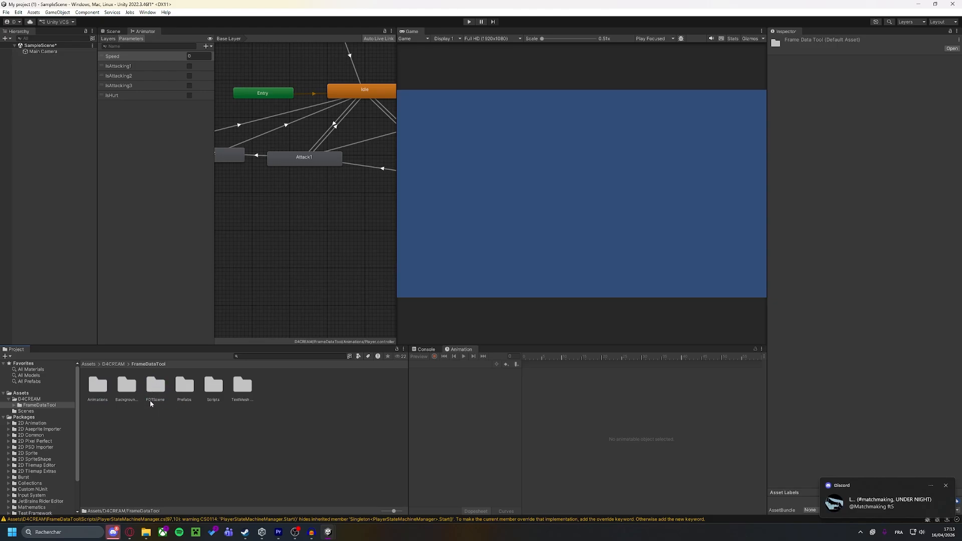
double_click(156, 395)
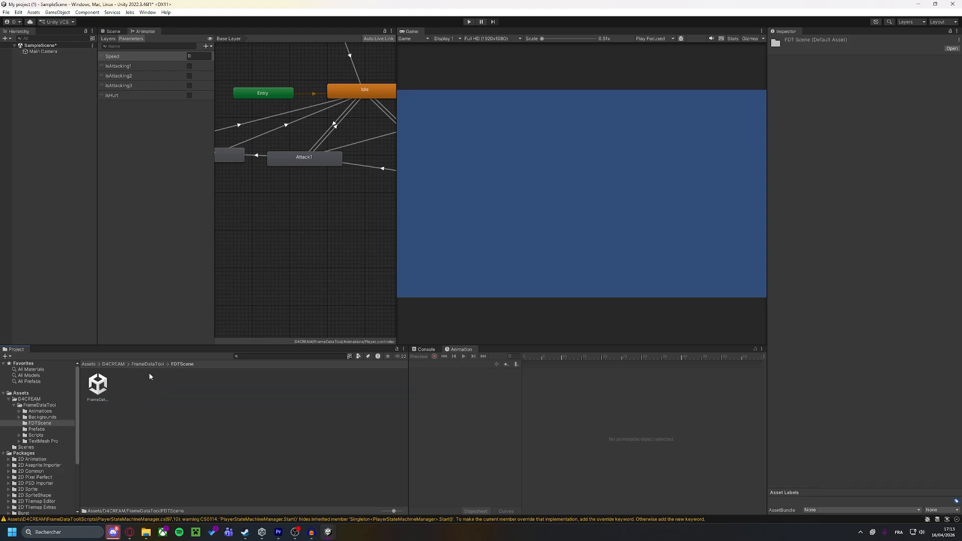
double_click(100, 388)
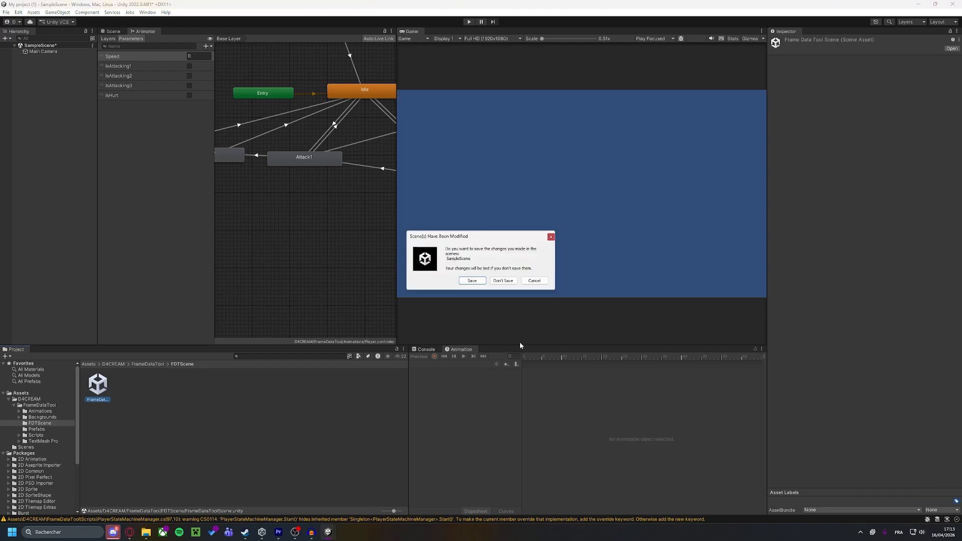
left_click(500, 281)
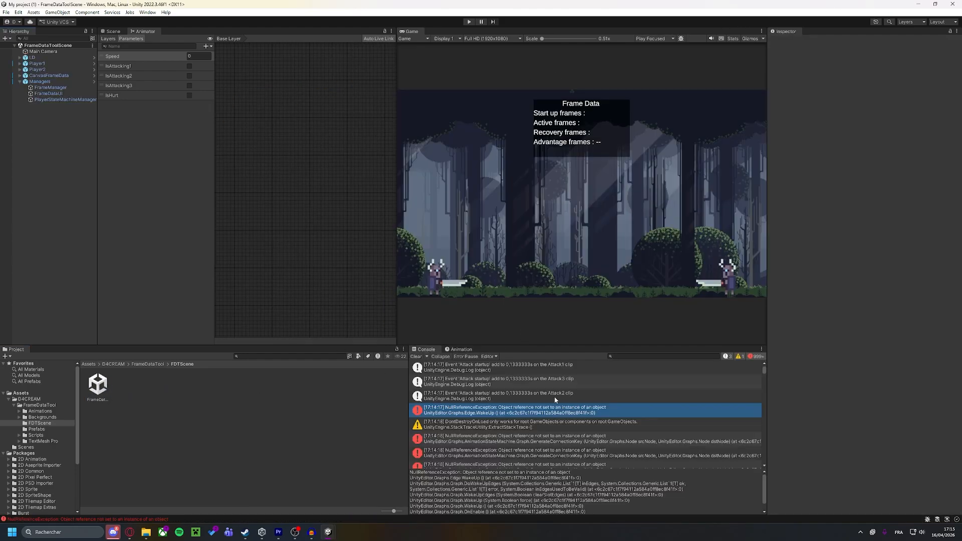
Restart the Unity editor on the project and run the Frame Data Tool scene in play mode.
left_click(950, 5)
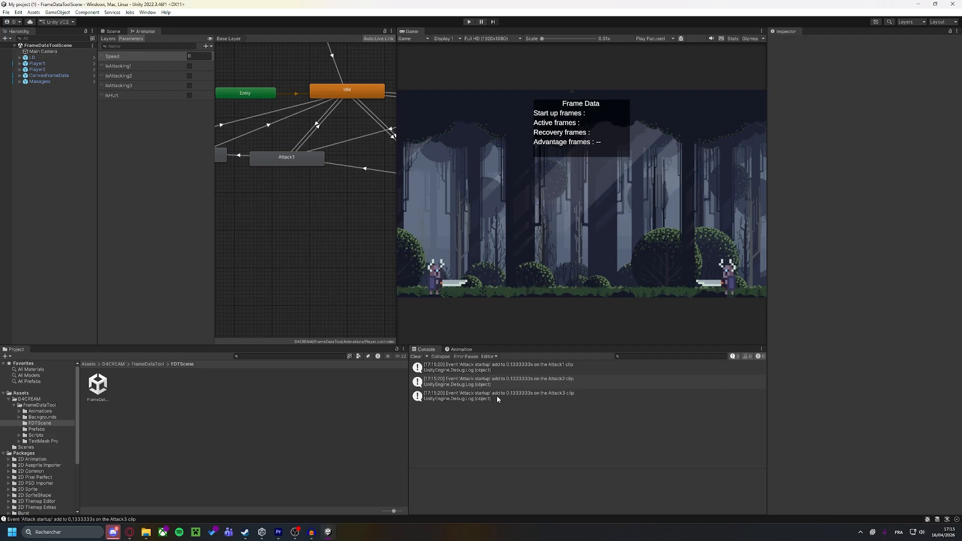
left_click(465, 349)
left_click(426, 349)
left_click(470, 22)
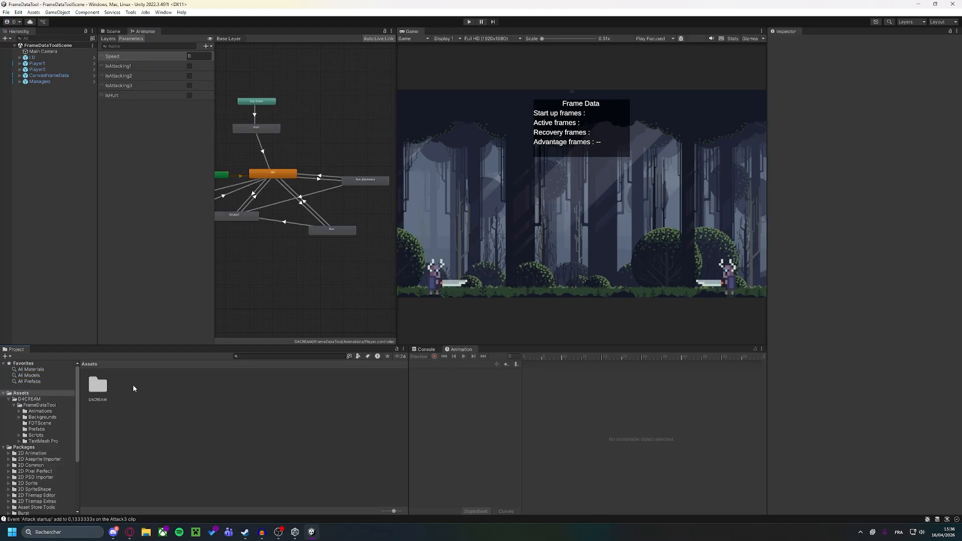
Locate the demo scene in the D4CREAM/FrameDataTool/FDTScene folder, and return to the FrameDataTool folder.
double_click(97, 392)
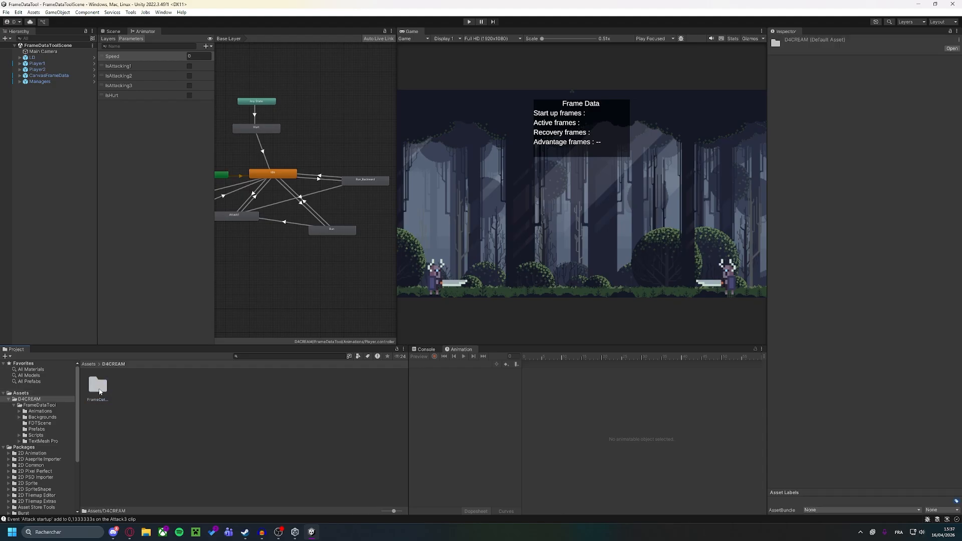
double_click(97, 389)
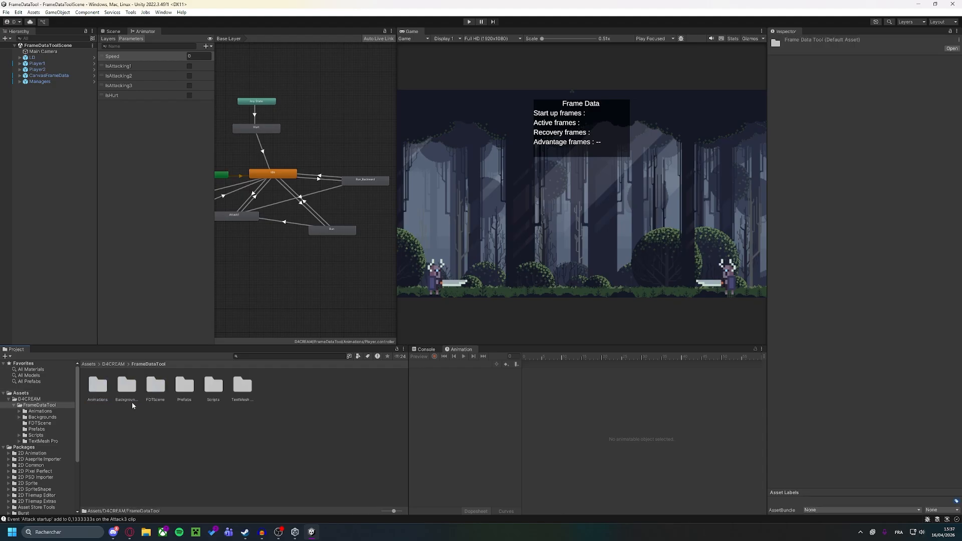
double_click(159, 388)
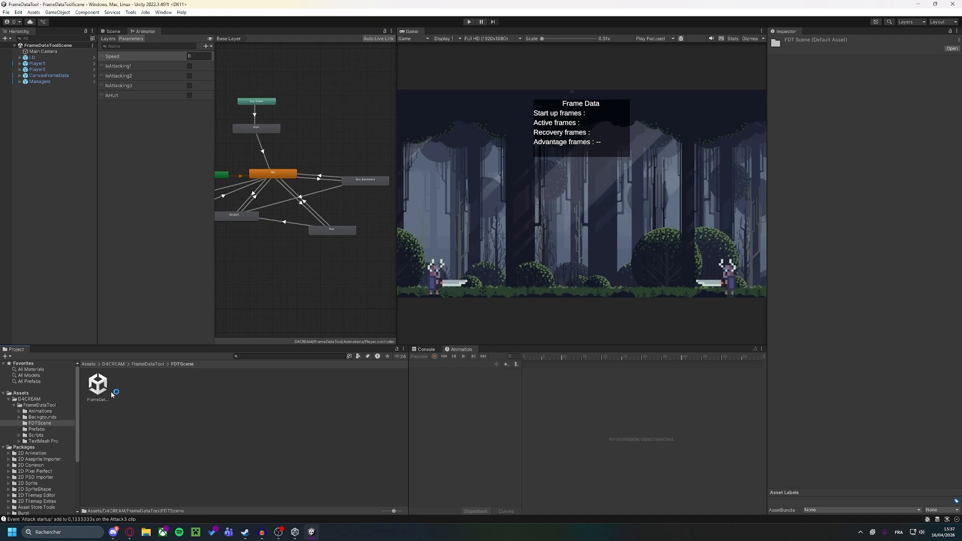
left_click(95, 393)
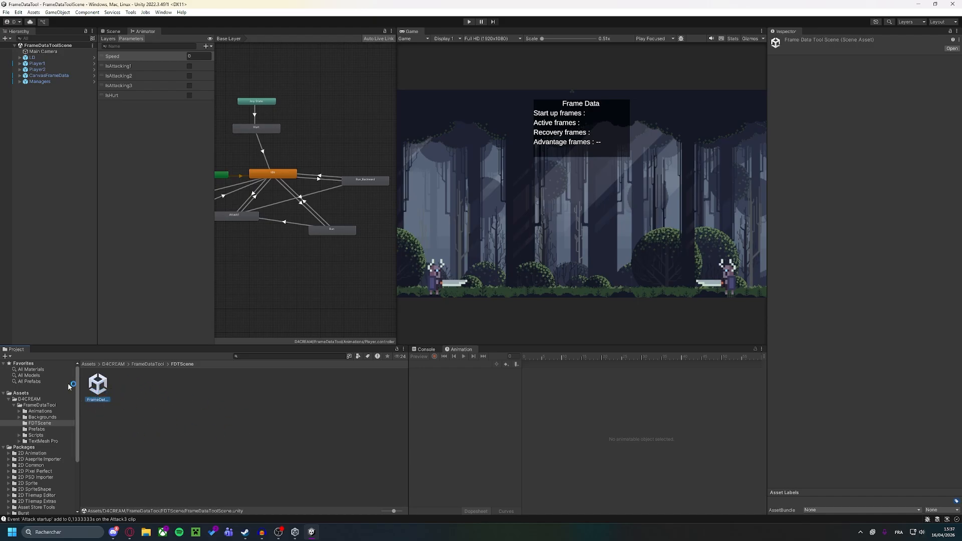
left_click(140, 364)
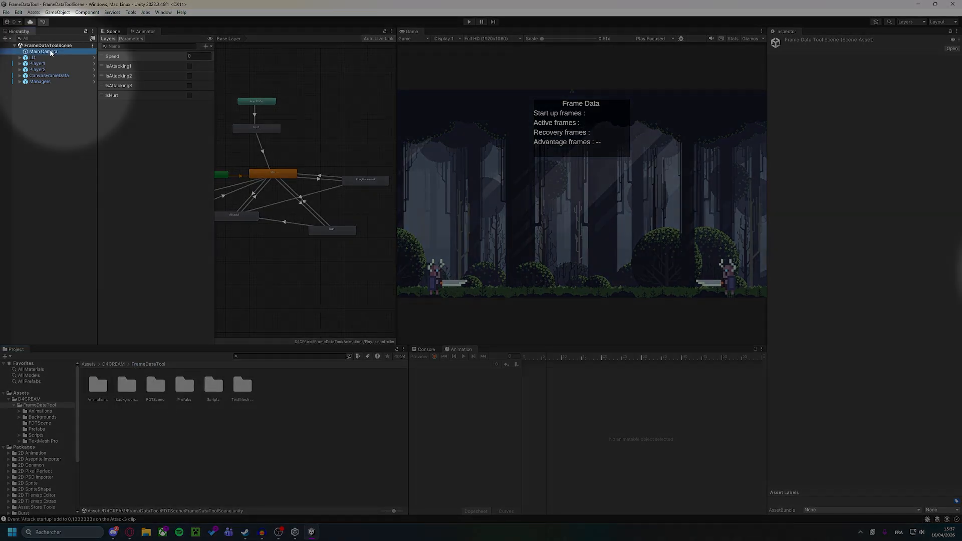
Inspect the LD, Player1, Player2 and Managers objects in the FrameDataToolScene hierarchy.
left_click(26, 58)
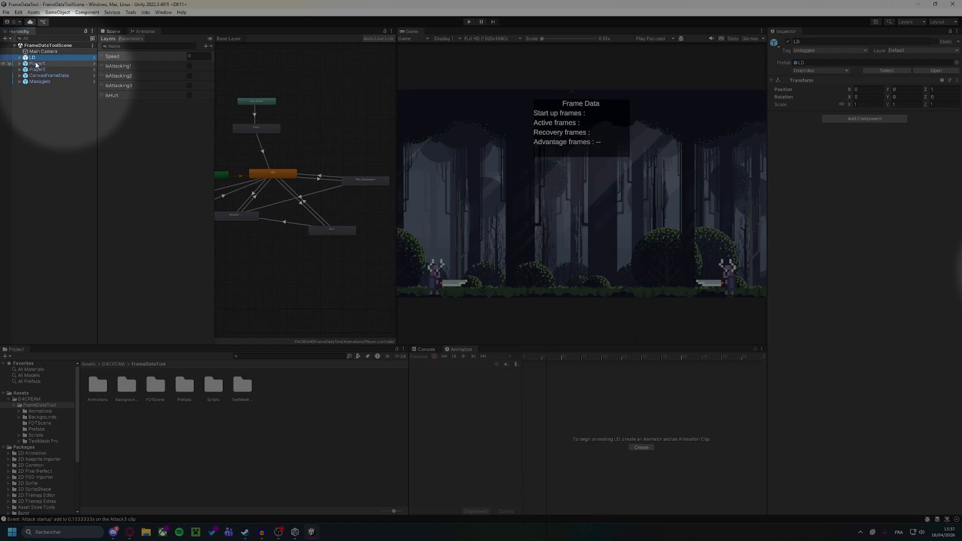
left_click(41, 69)
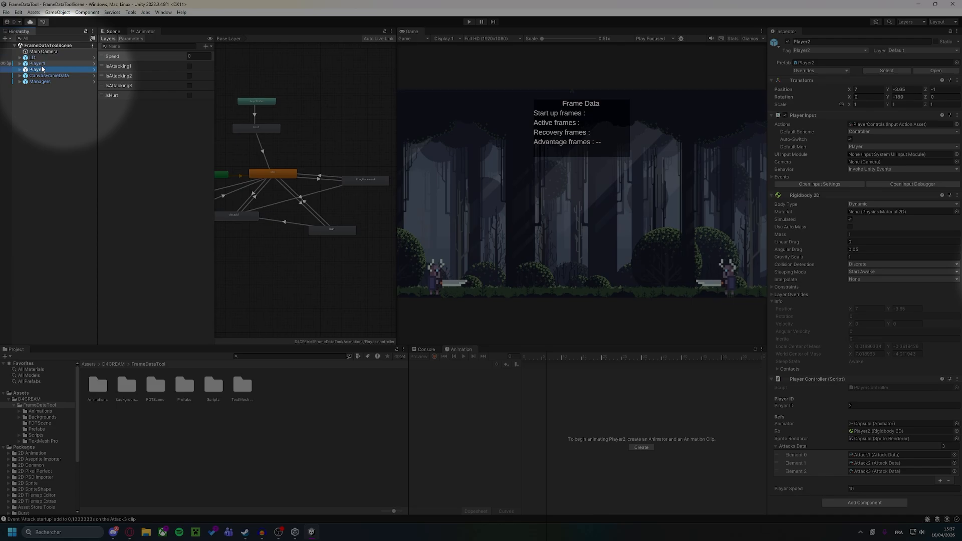
left_click(42, 65, "ctrl")
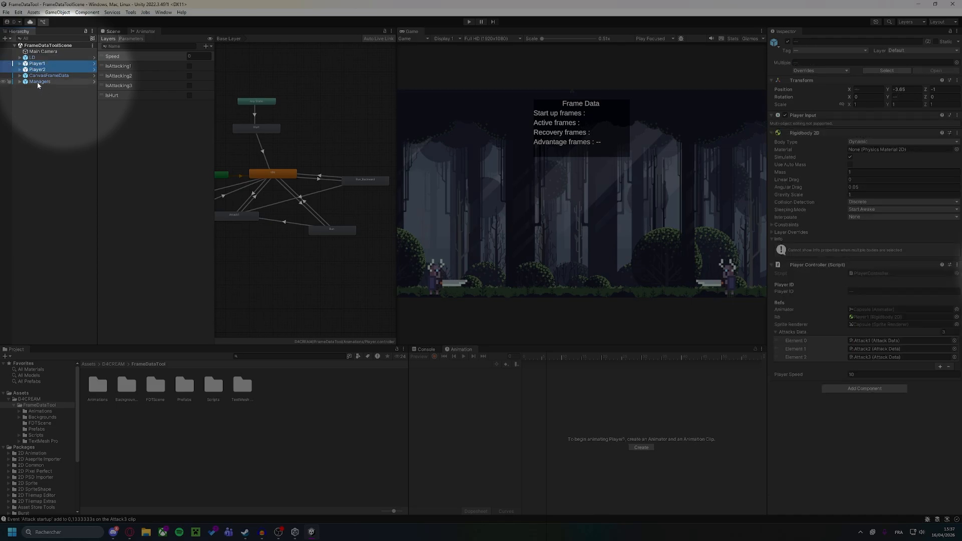
left_click(56, 81)
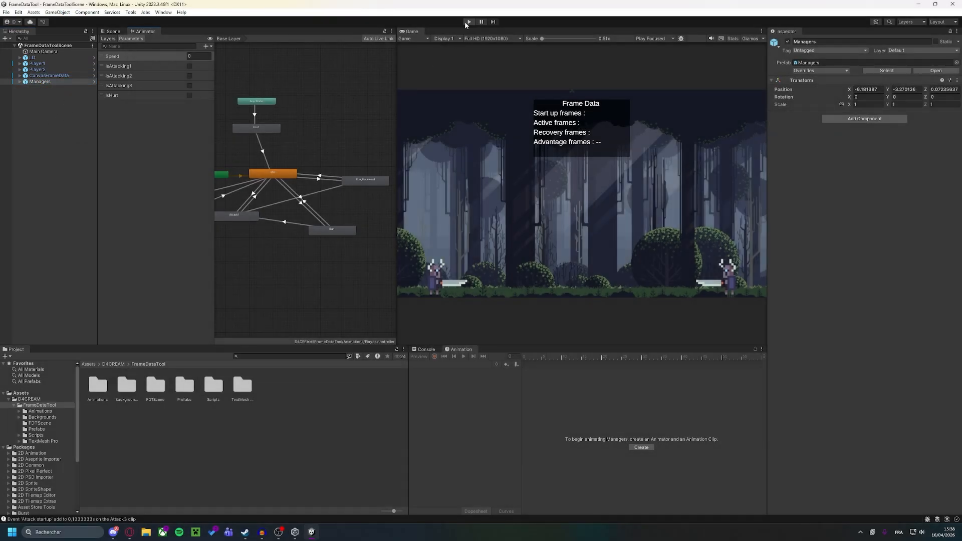
Run the scene in play mode, move Player1 toward the opponent, and perform several attacks in the open.
left_click(468, 22)
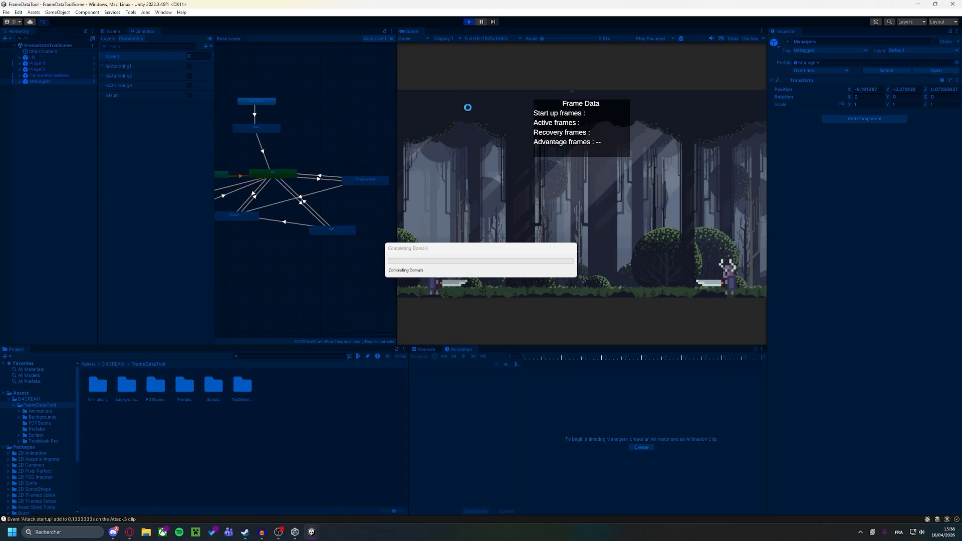
key("d")
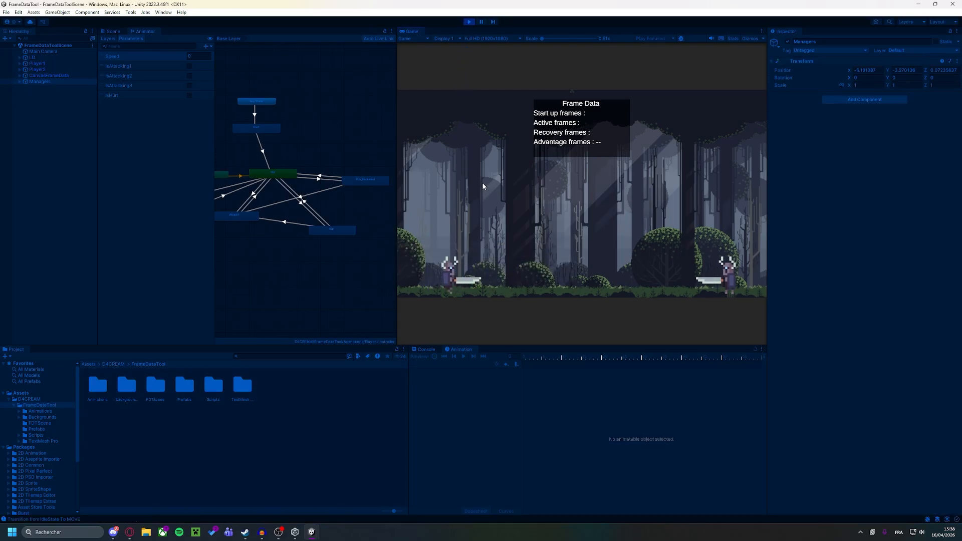
key("d")
key("q")
key("d")
left_click(483, 187)
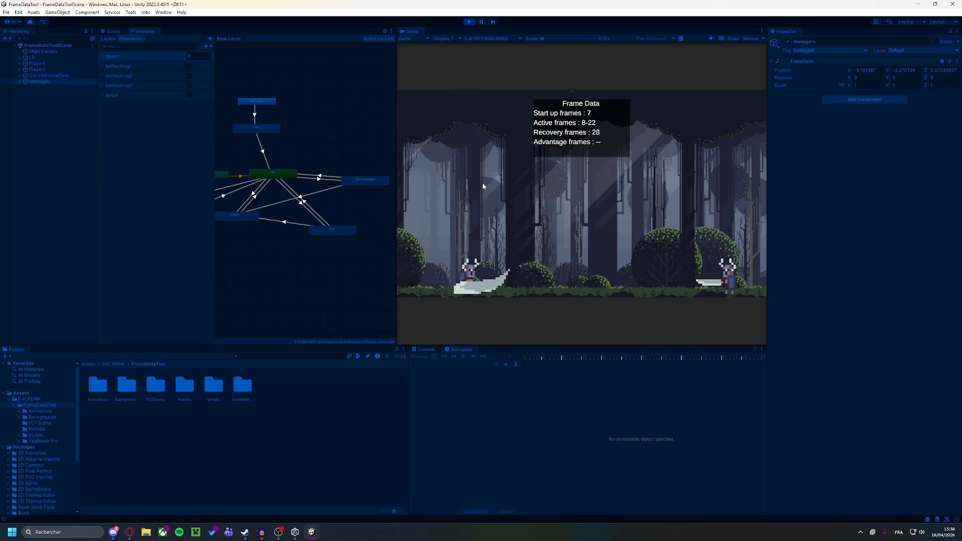
left_click(483, 186)
left_click(483, 186)
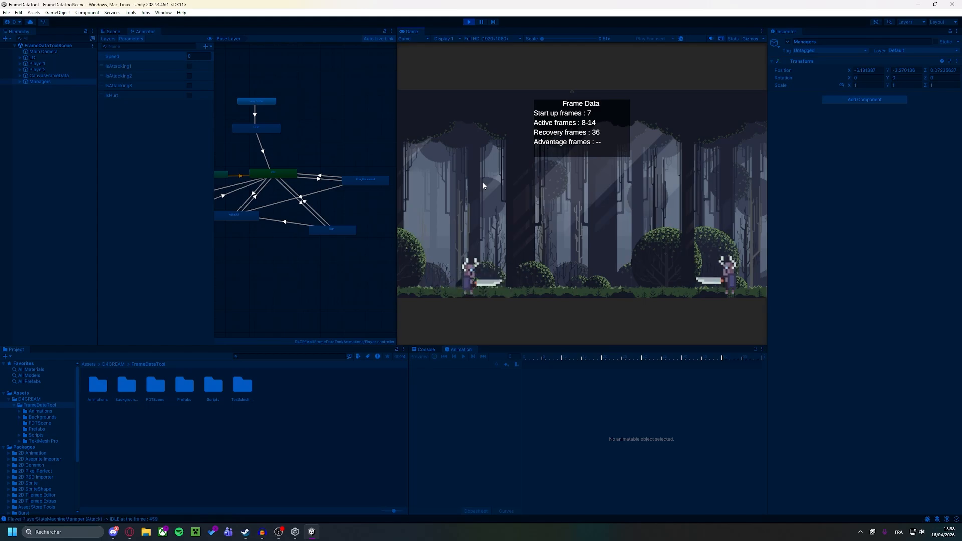
Walk Player1 back and forth in the running scene, and bring it up against Player2.
key("d")
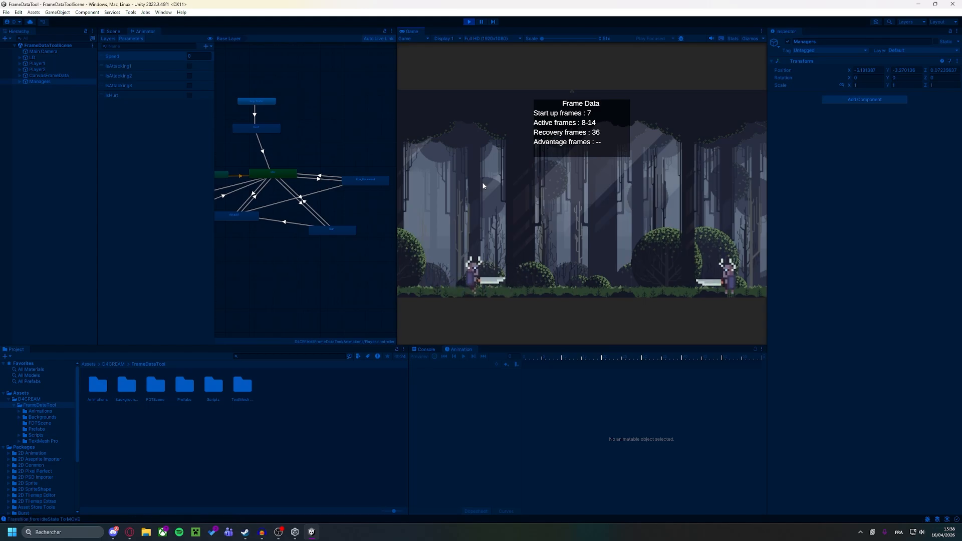
key("d")
key("q")
key("d")
key("q")
key("d")
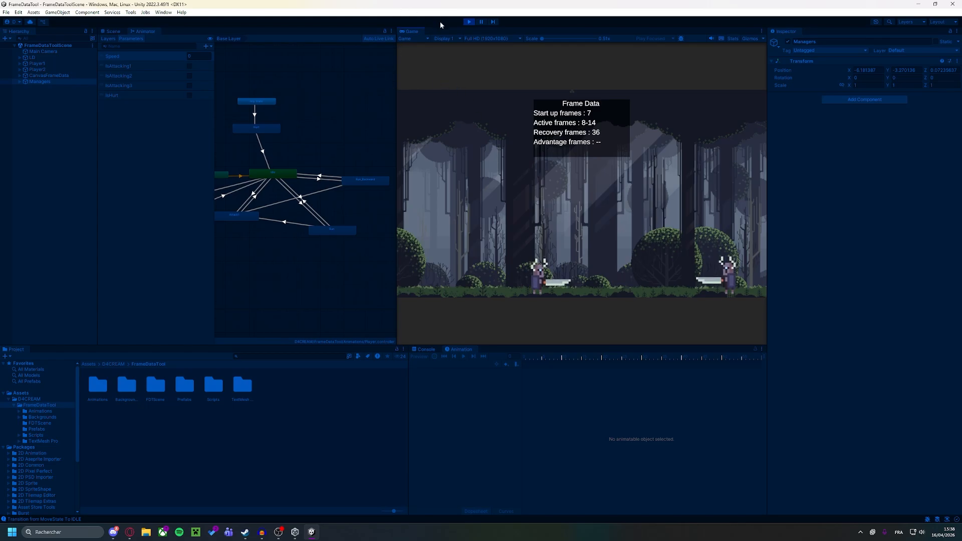
key("d")
Hit Player2 with Player1's attacks to test the advantage frames, move Player1 away, and exit play mode.
left_click(636, 168)
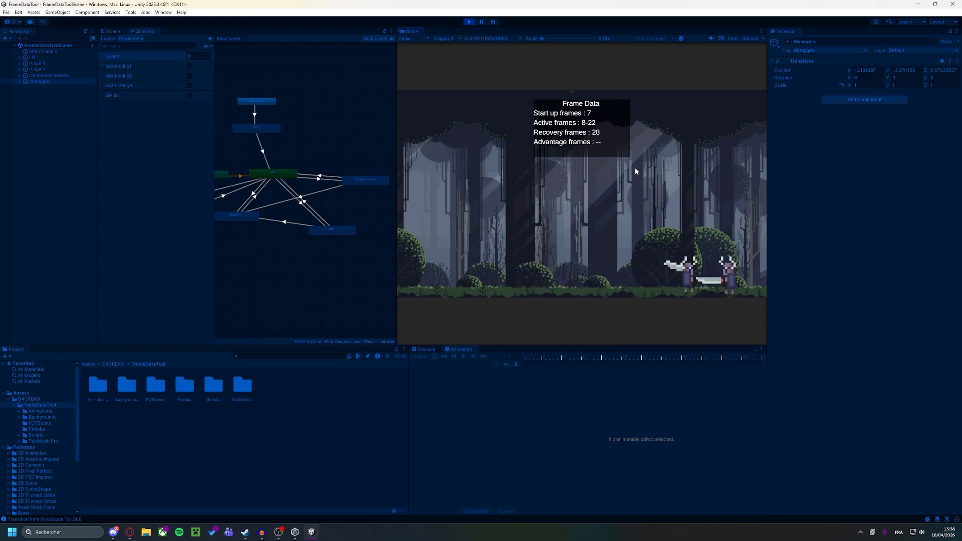
left_click(635, 167)
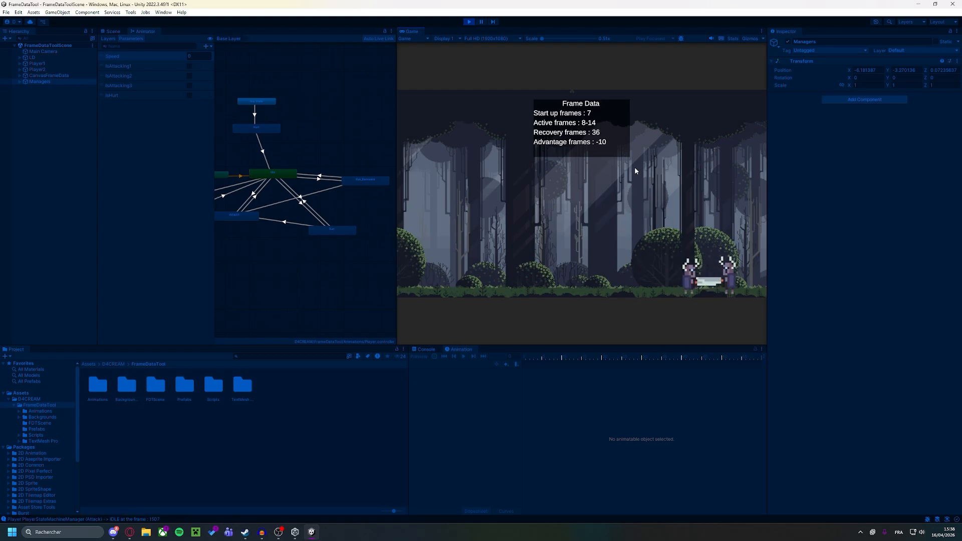
left_click(634, 167)
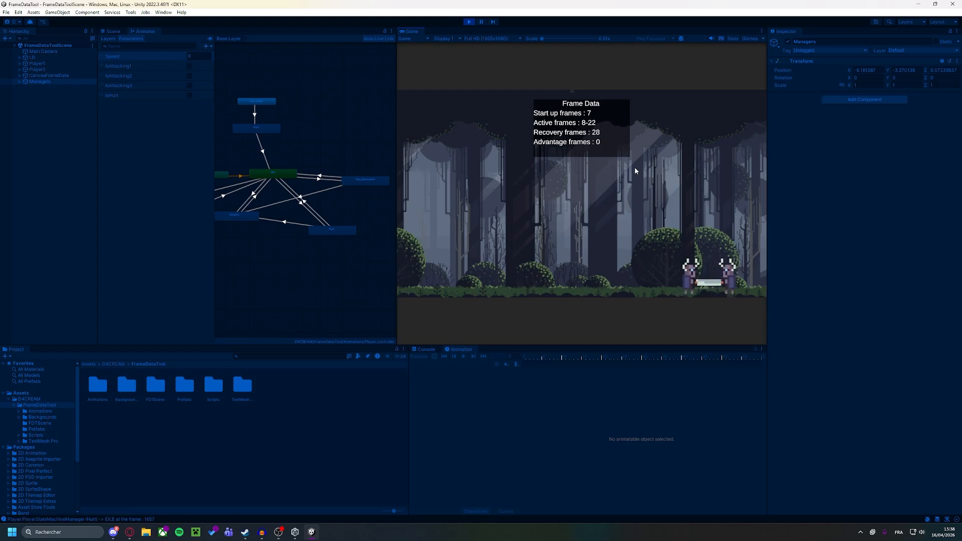
key("q")
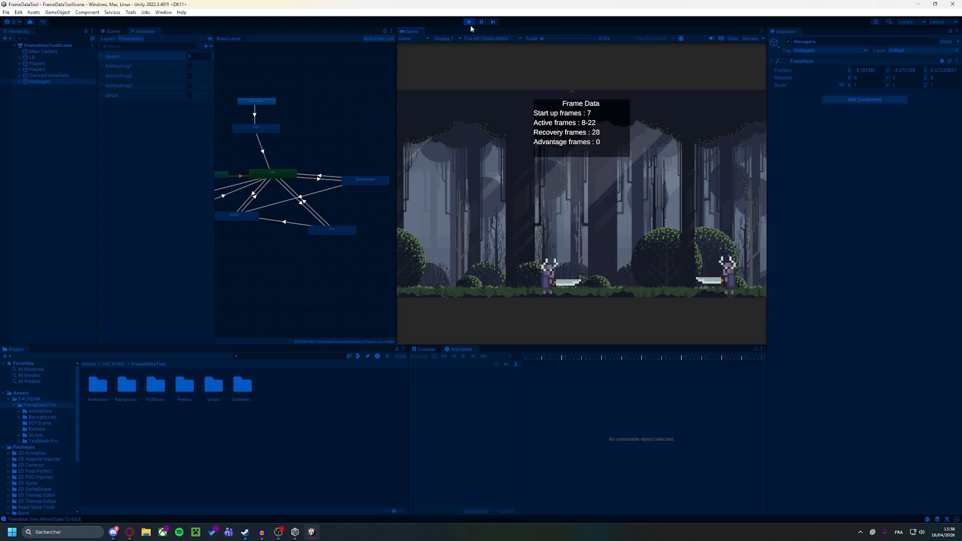
left_click(470, 23)
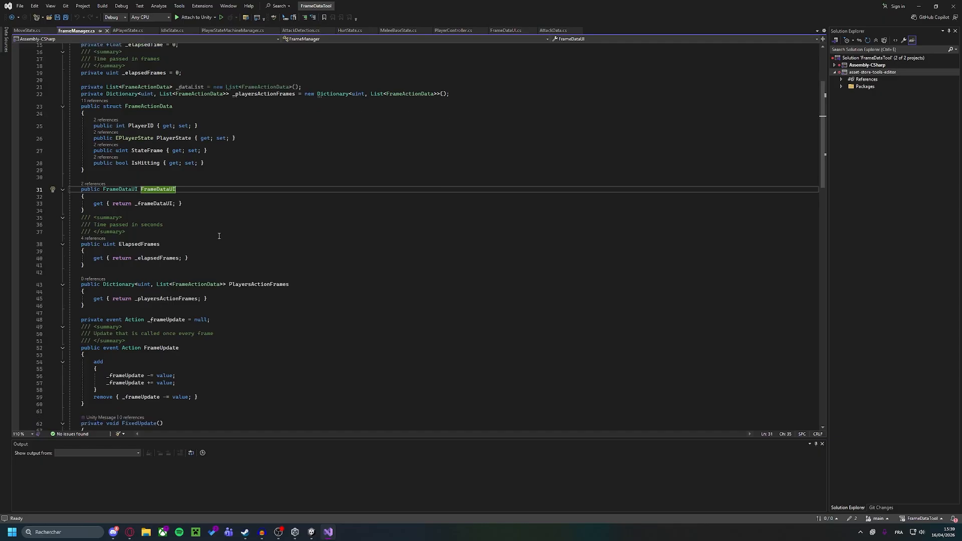
Review the 1/60 frame check in the FixedUpdate method of FrameManager.cs, and switch to Unity to view the Time project settings.
scroll(219, 235, "down", 7)
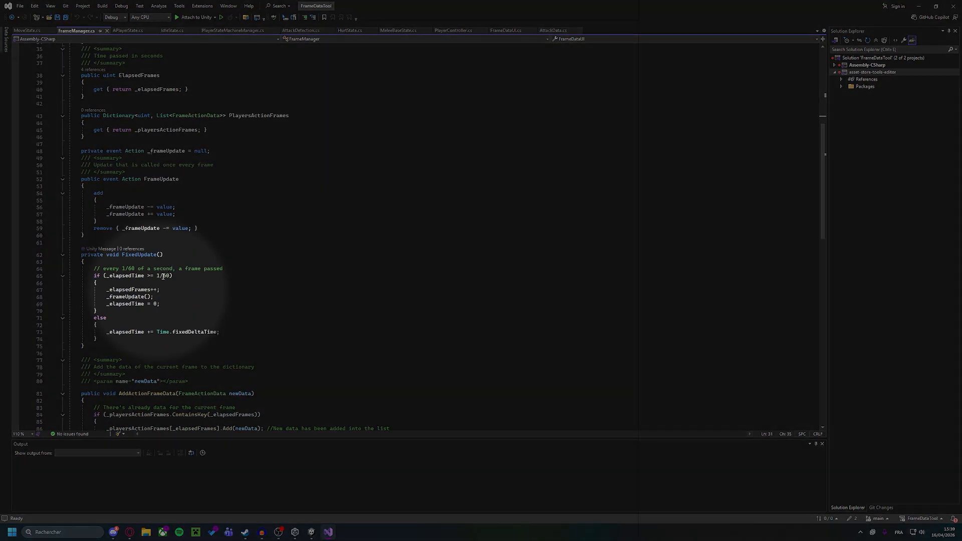
double_click(166, 276)
key("alt+Tab")
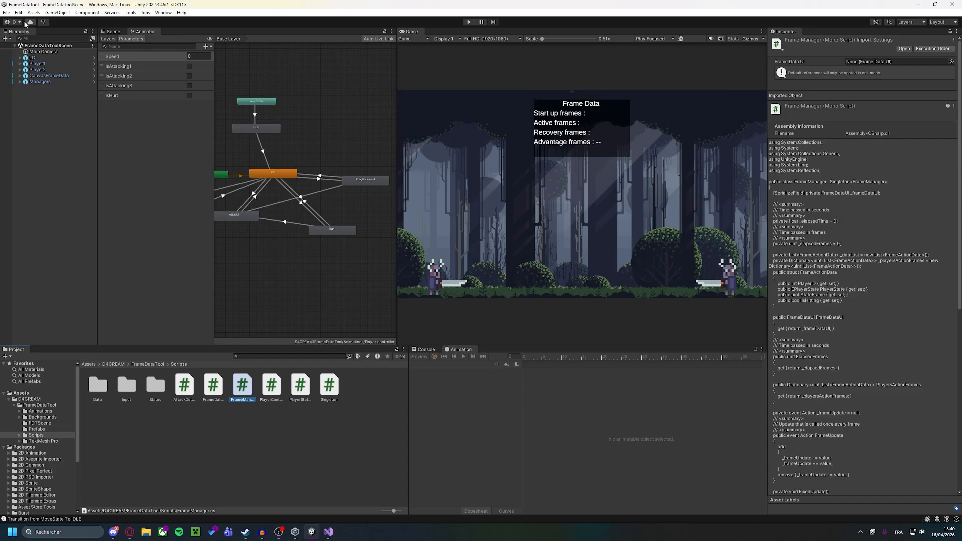
left_click(18, 12)
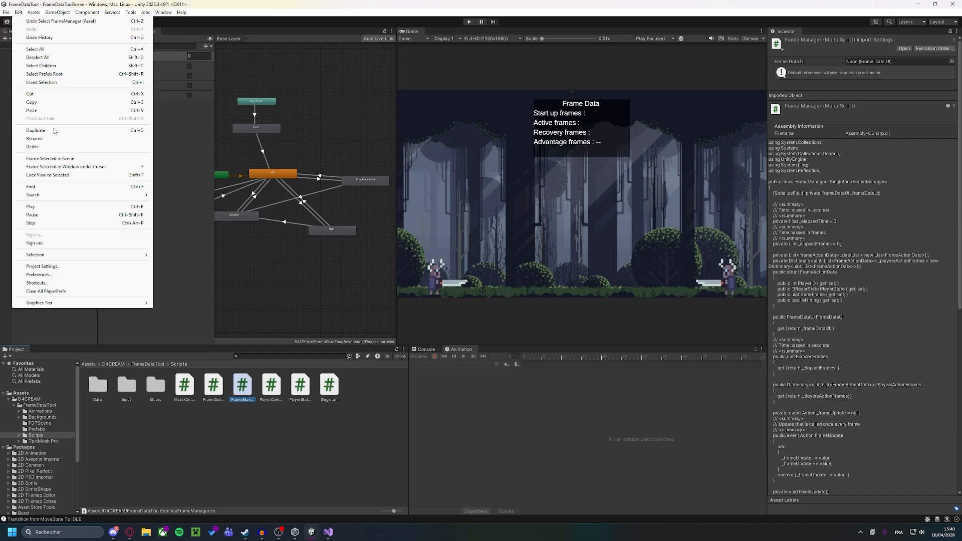
left_click(43, 266)
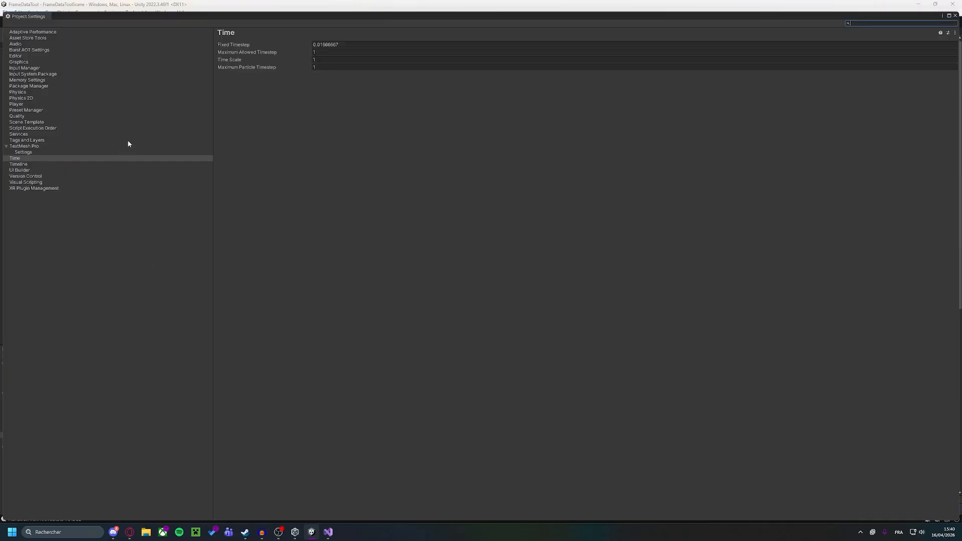
left_click(47, 158)
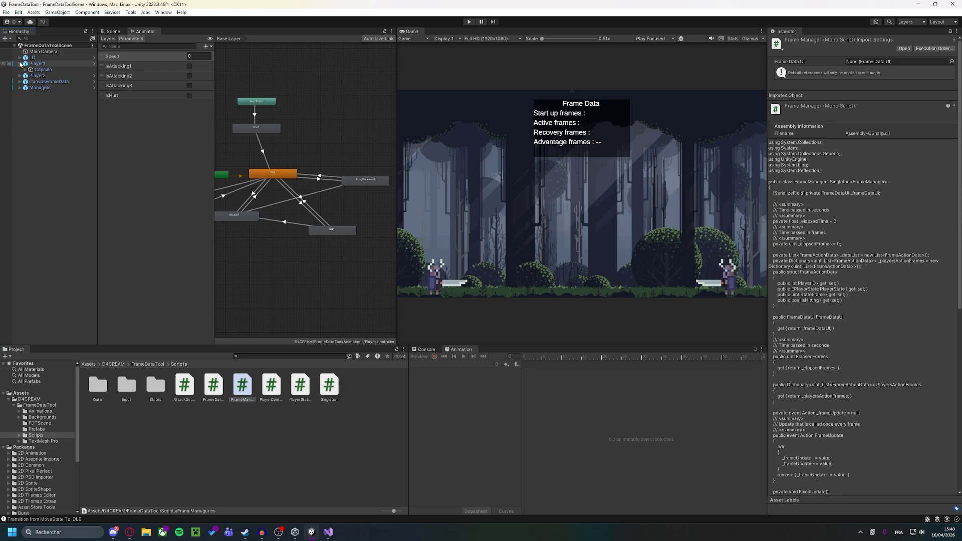
Check the sample rate options for the idle animation of Player1's Capsule without changing them.
left_click(40, 69)
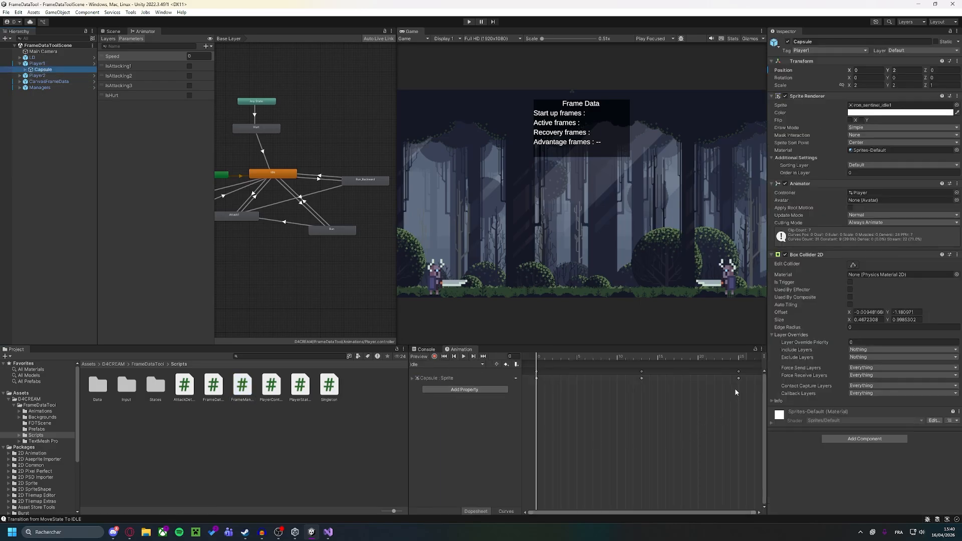
left_click(764, 356)
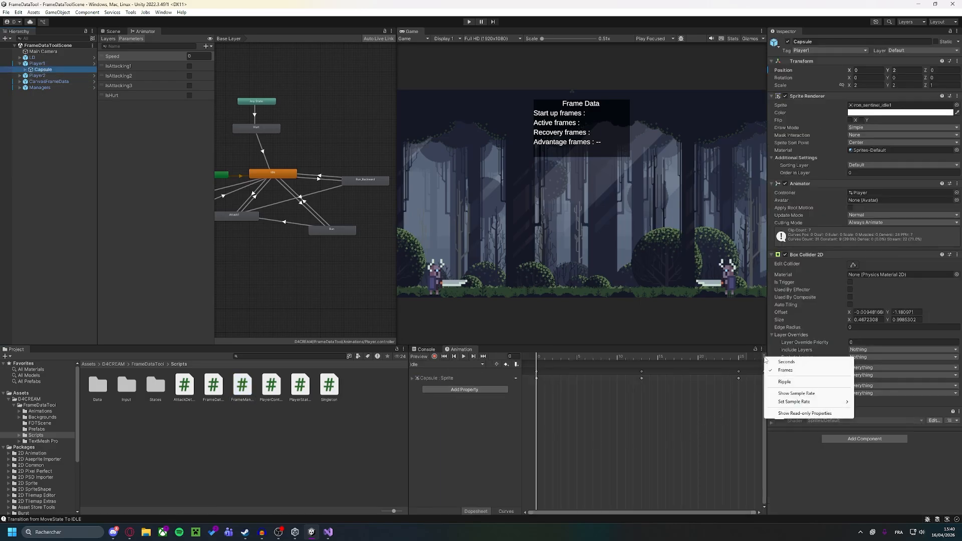
mouse_move(811, 402)
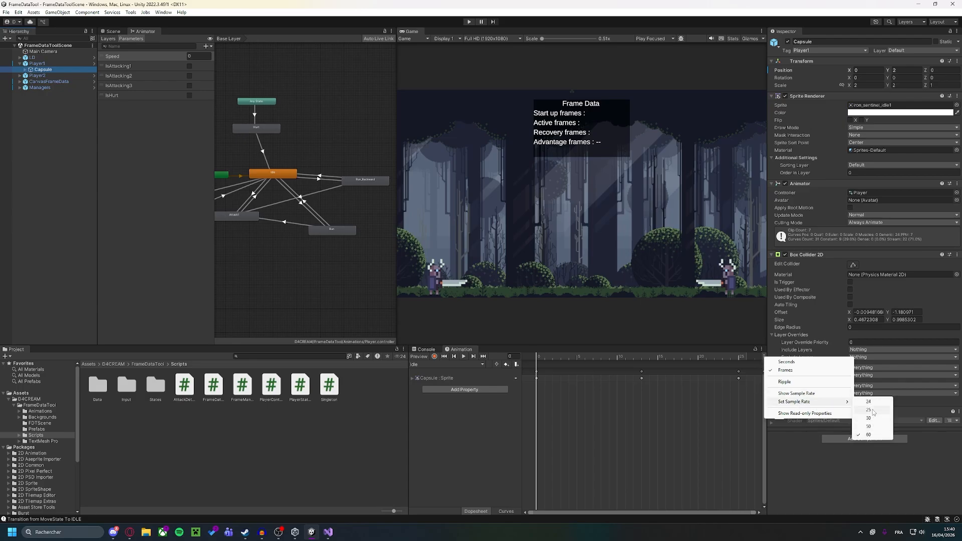
left_click(831, 467)
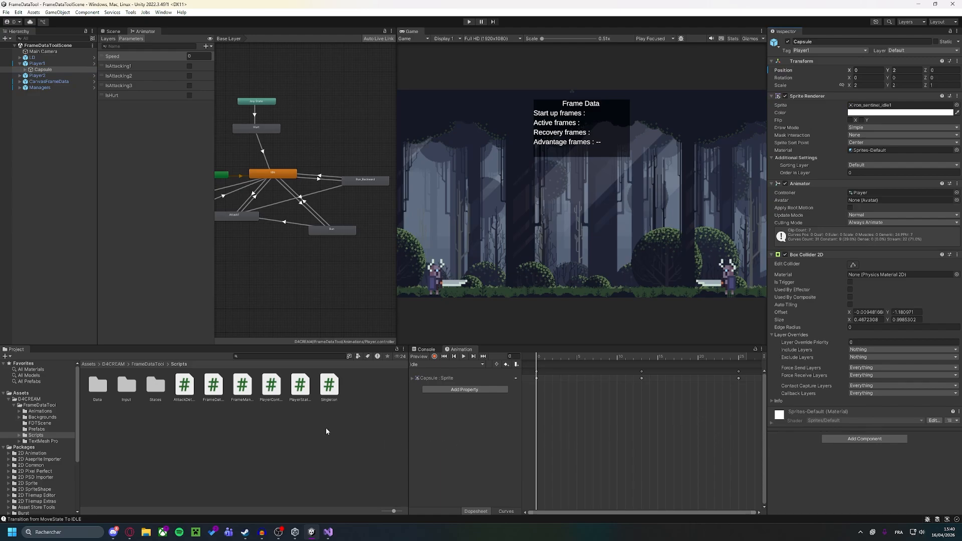
Switch to Visual Studio and review the AddActionFrameData and RemoveActionFrameData methods in FrameManager.cs.
key("alt+Tab")
scroll(305, 378, "down", 14)
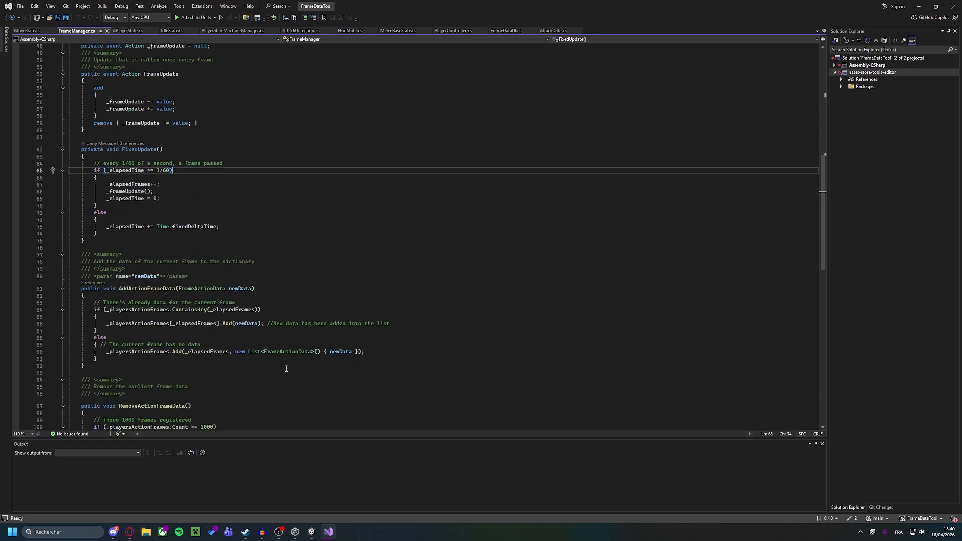
scroll(286, 368, "down", 4)
left_click_drag(119, 204, 178, 209)
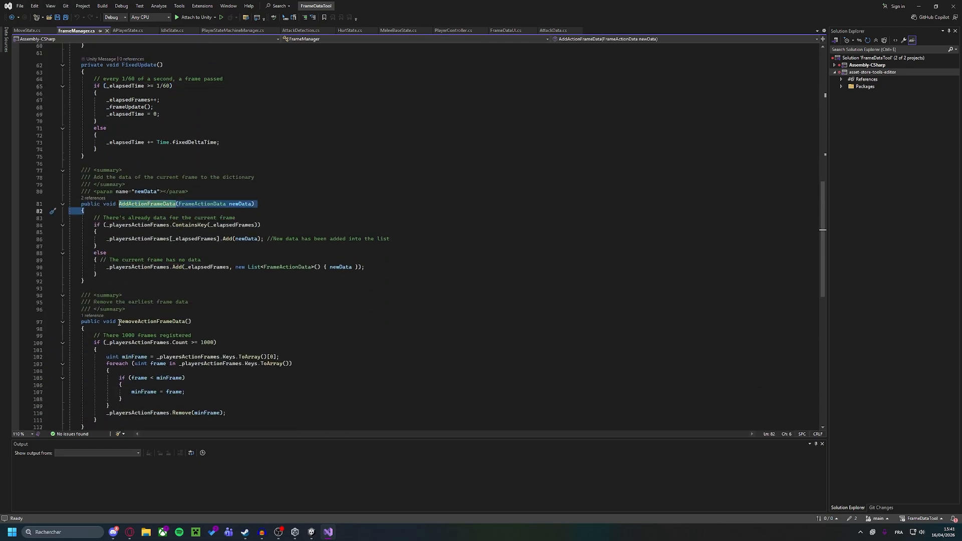
left_click_drag(119, 322, 190, 323)
left_click(218, 322)
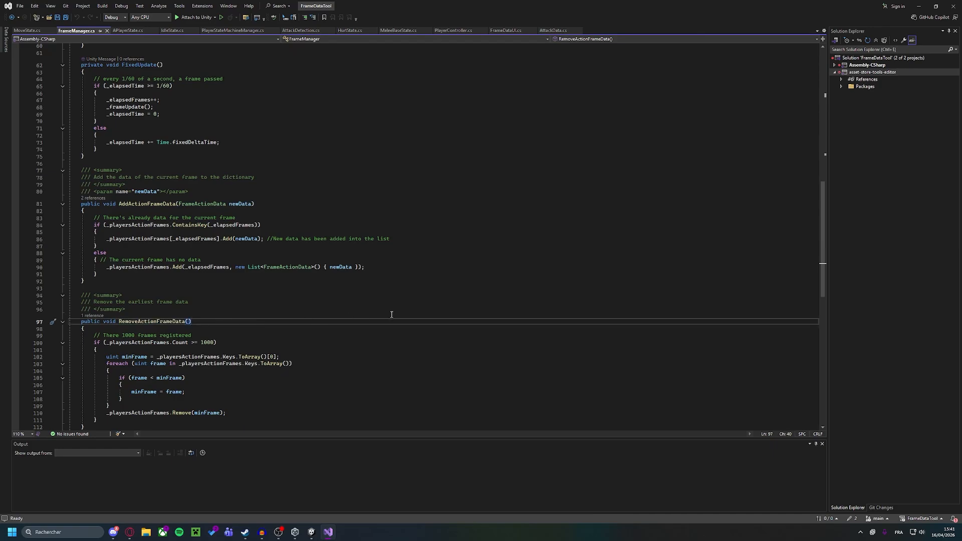
Review the FrameActionData struct, the _playersActionFrames dictionary and its public PlayersActionFrames property in FrameManager.cs.
scroll(391, 314, "up", 18)
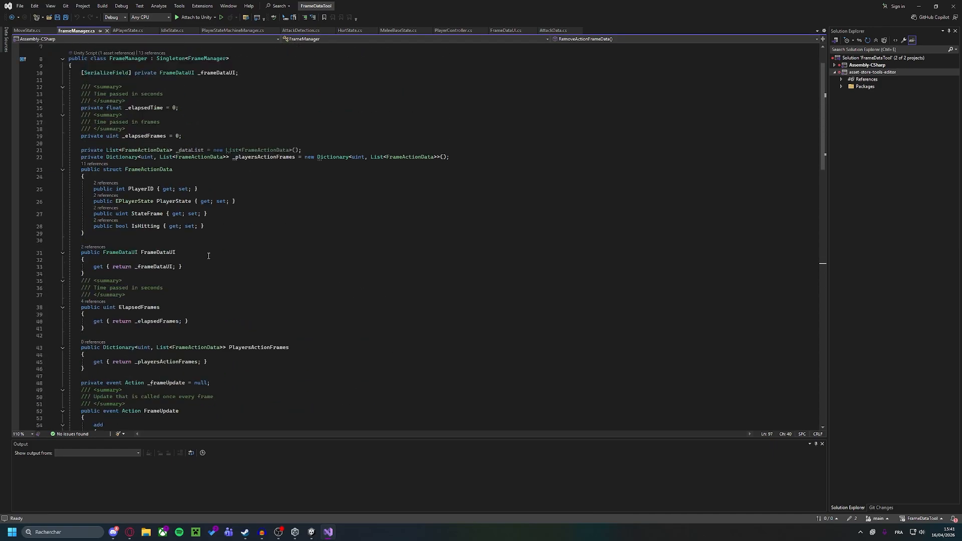
left_click_drag(81, 170, 203, 234)
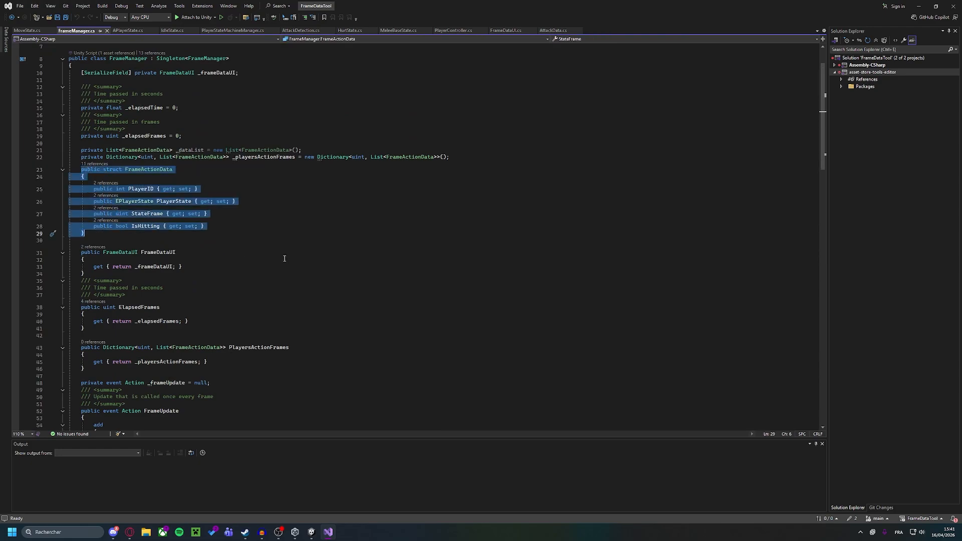
key("Escape")
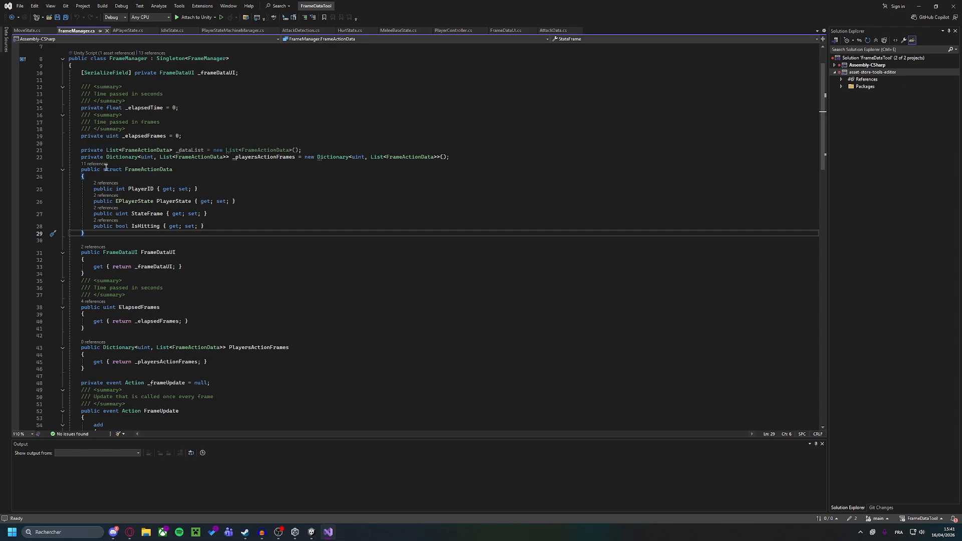
left_click_drag(81, 157, 460, 158)
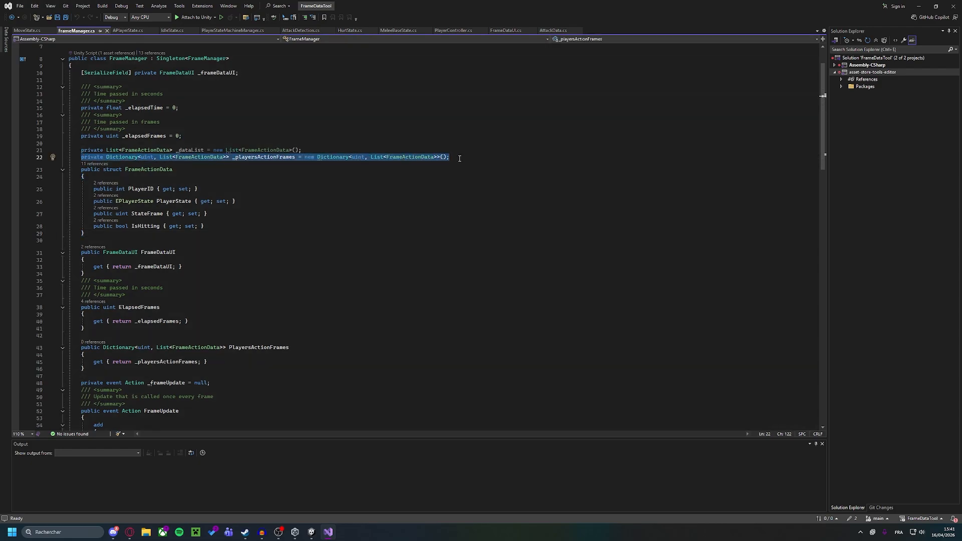
left_click(460, 158)
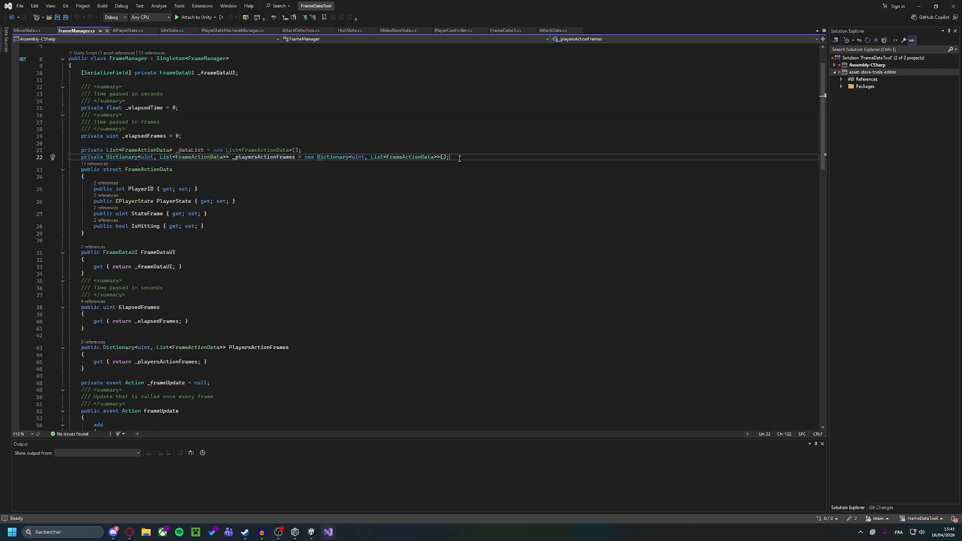
double_click(263, 347)
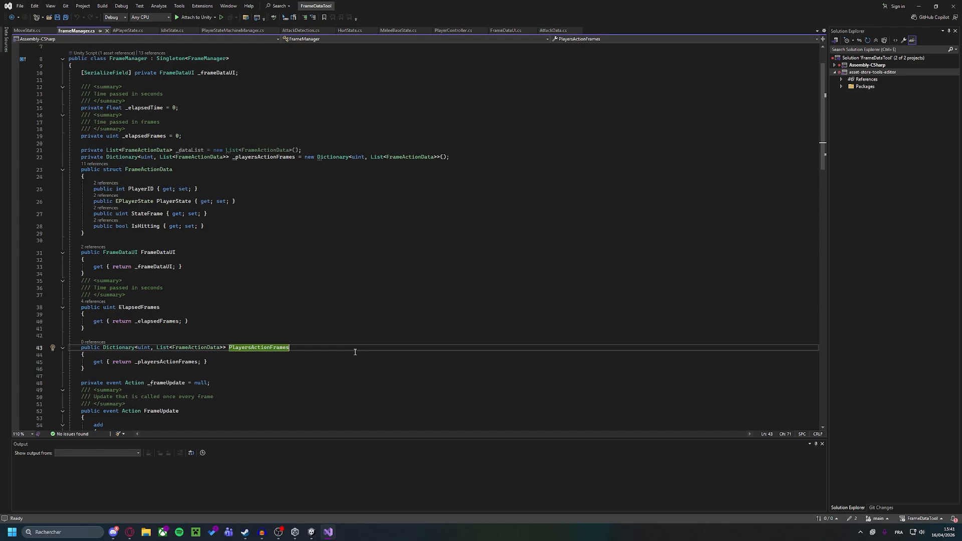
Switch back to Unity and inspect the components of the Player1 object.
key("alt+Tab")
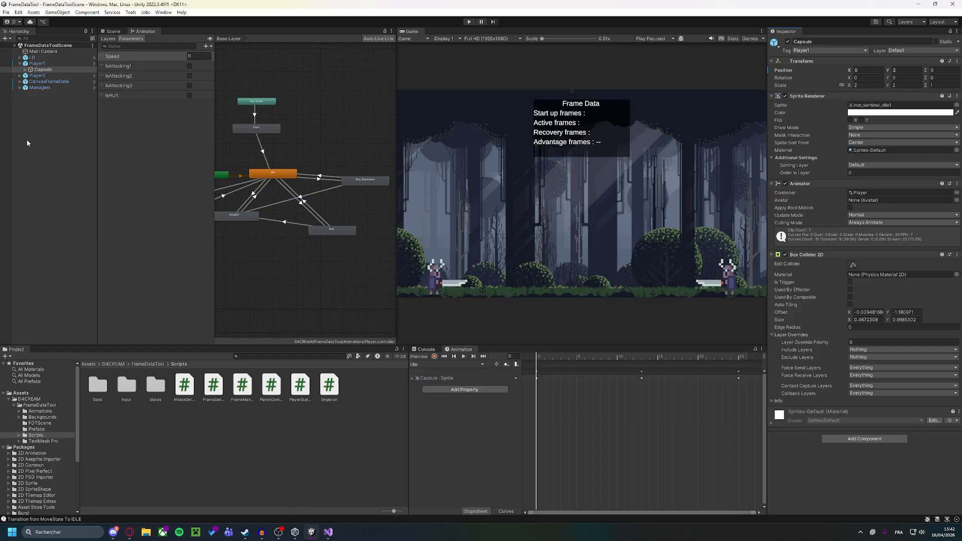
left_click(37, 63)
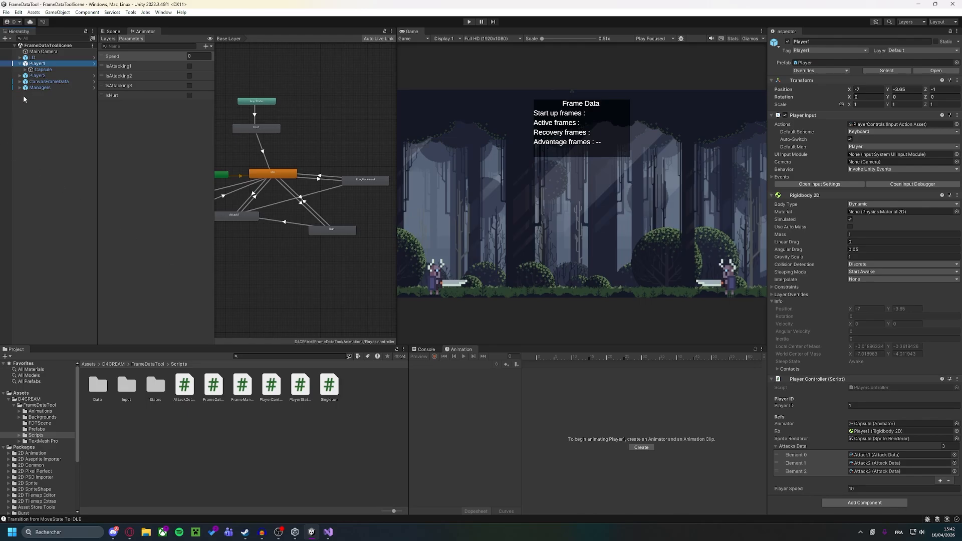
Inspect the components of Player1's AttackHitbox and of the PlayerStateMachineManager under Managers.
left_click(25, 70)
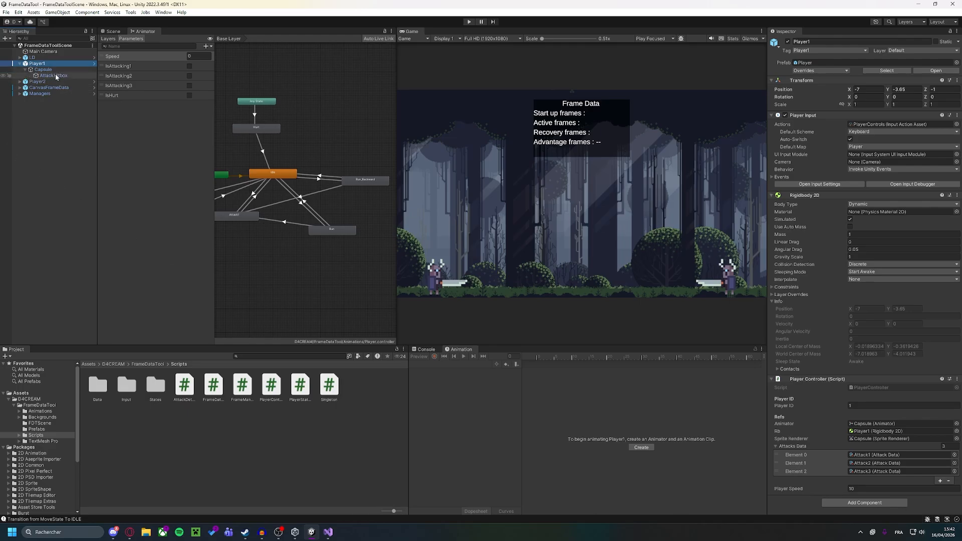
left_click(51, 75)
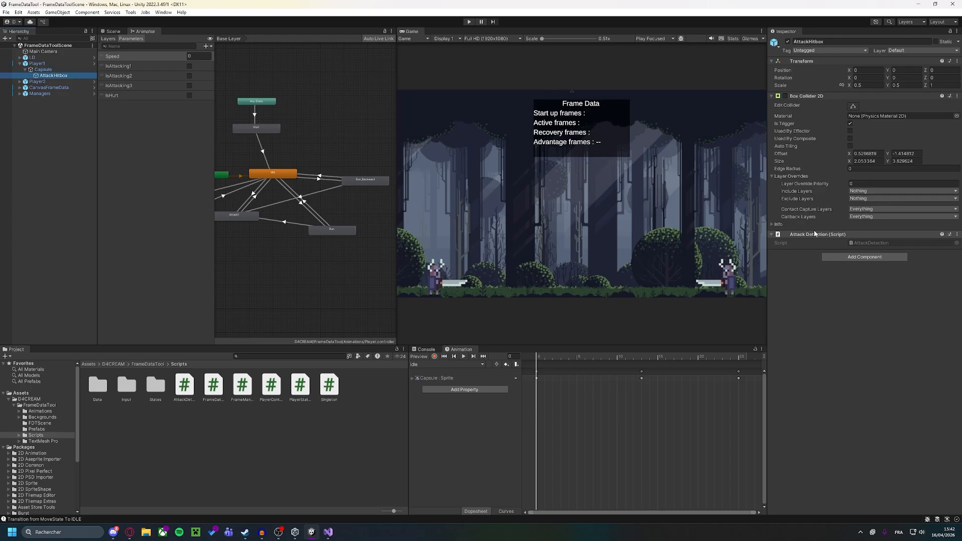
left_click(18, 93)
left_click(52, 112)
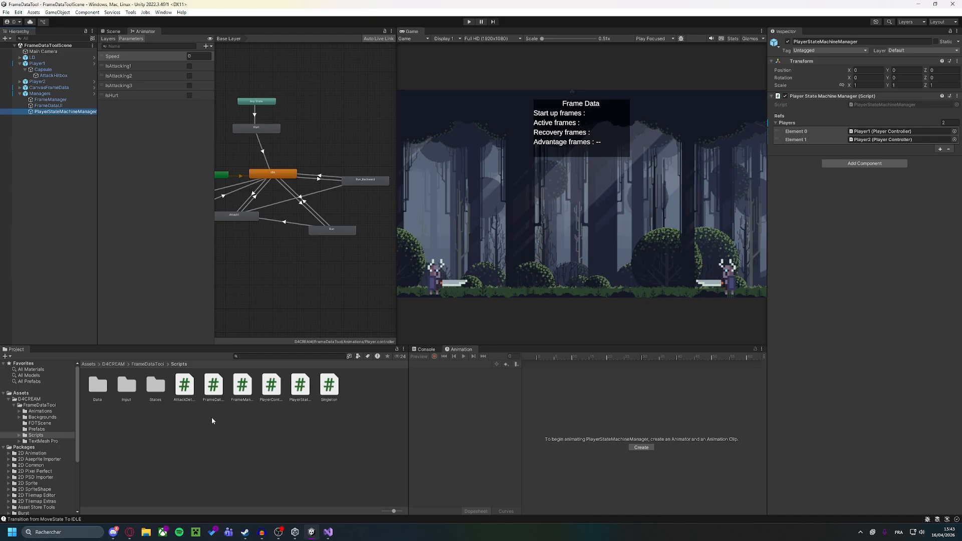
Open the Data folder in Scripts and check the AttackData asset creation option without creating an asset.
double_click(107, 394)
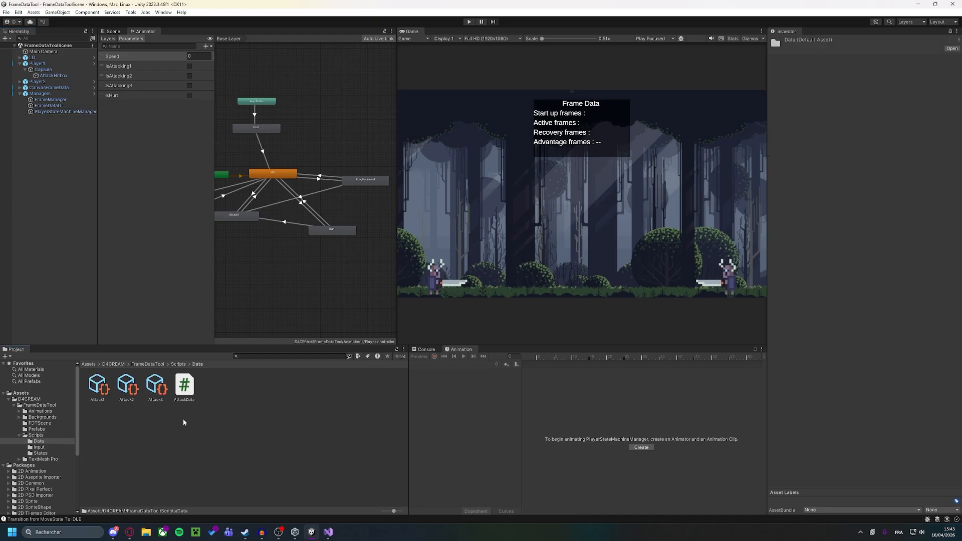
right_click(226, 383)
mouse_move(242, 165)
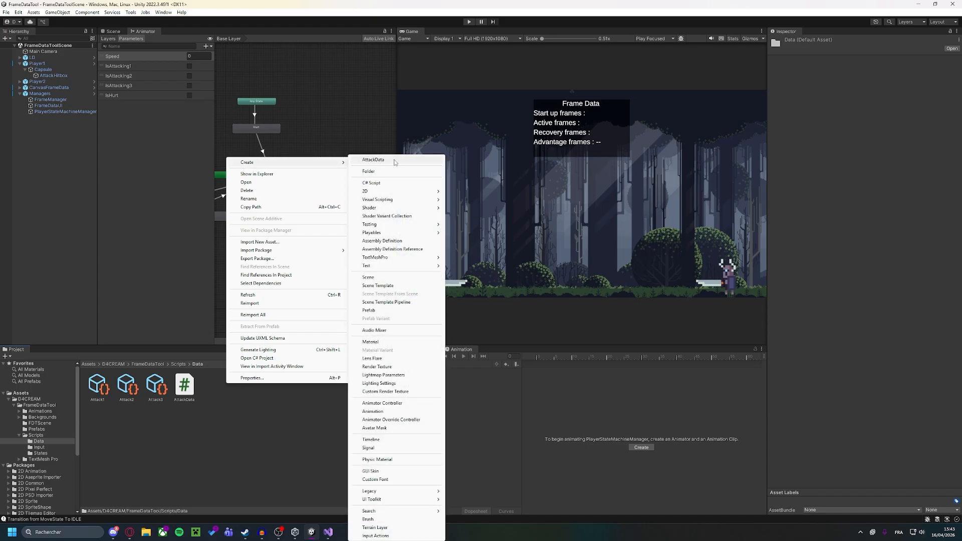
left_click(289, 432)
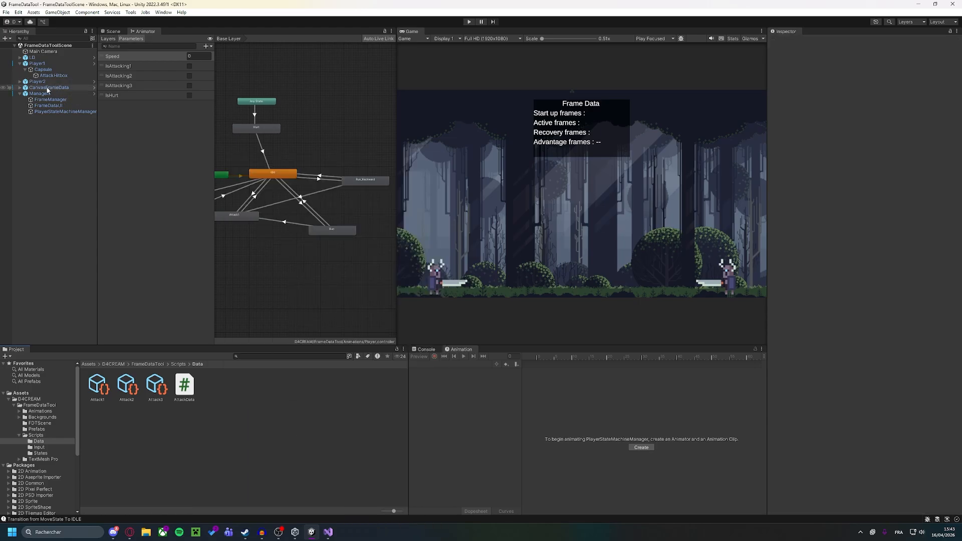
Select the Capsule child of Player1 to load its animation clips.
left_click(38, 64)
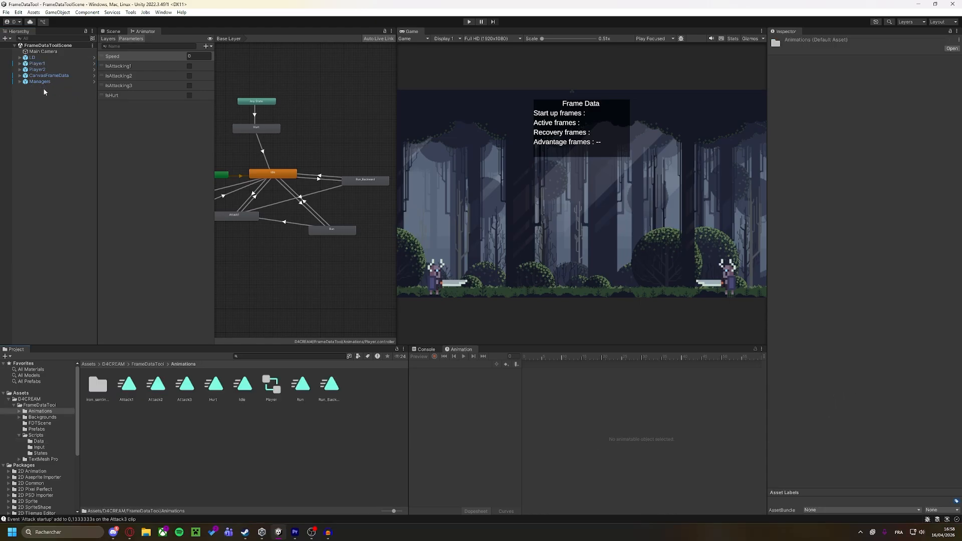
left_click(20, 63)
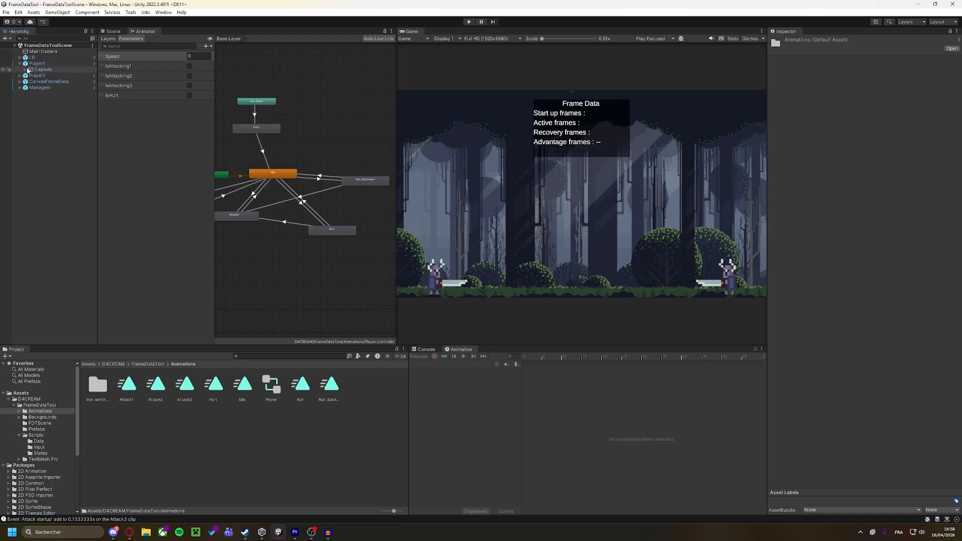
left_click(43, 70)
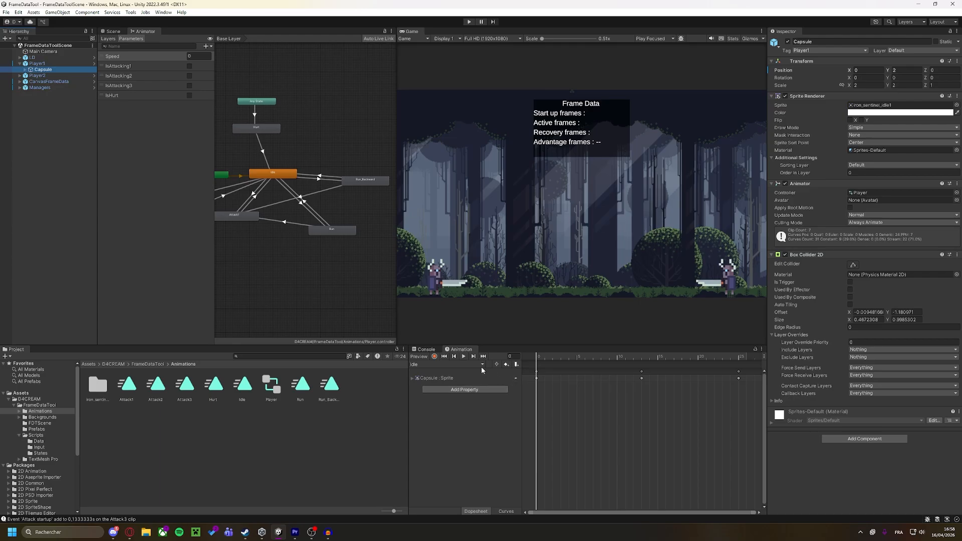
Open the Attack1 data asset in the FrameDataTool Scripts/Data folder and set its Knockback Force to 2.
left_click(148, 364)
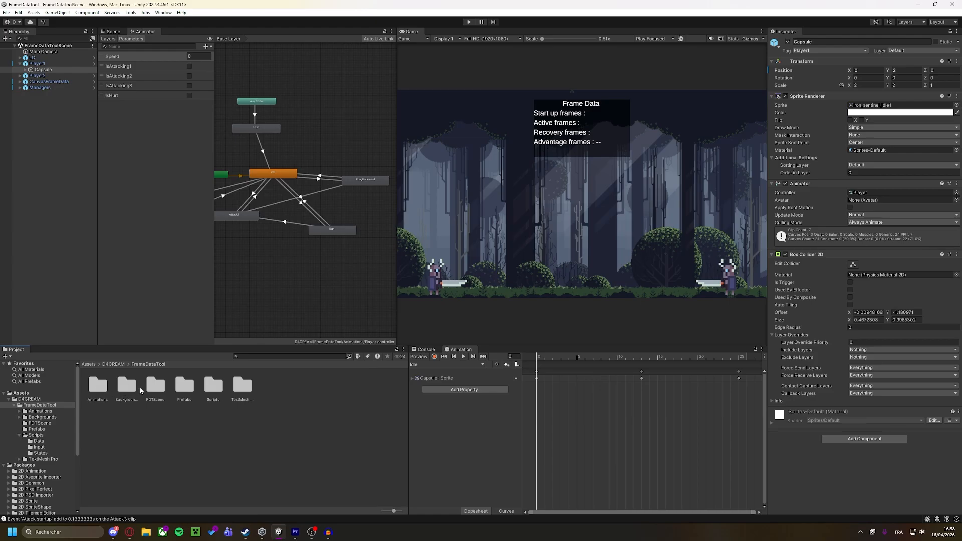
double_click(210, 389)
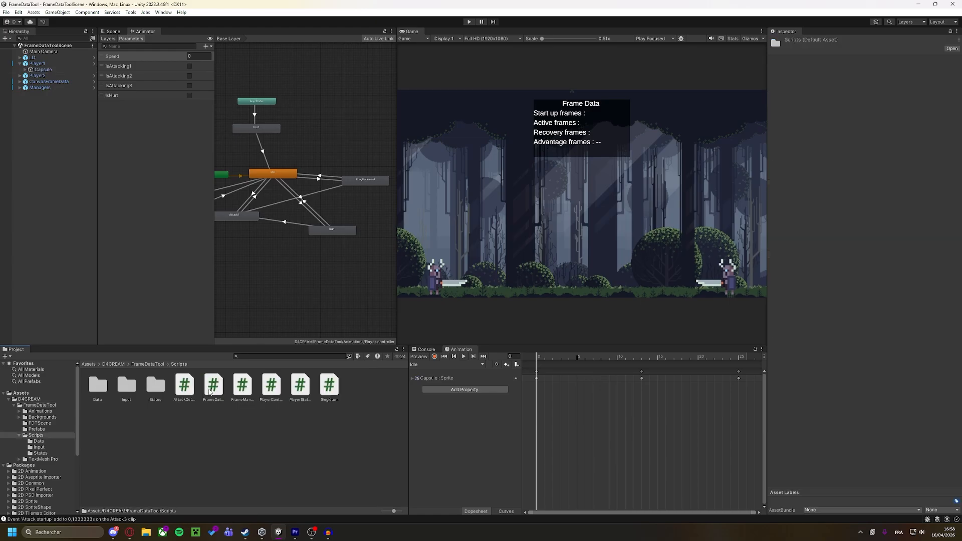
double_click(104, 394)
left_click(97, 387)
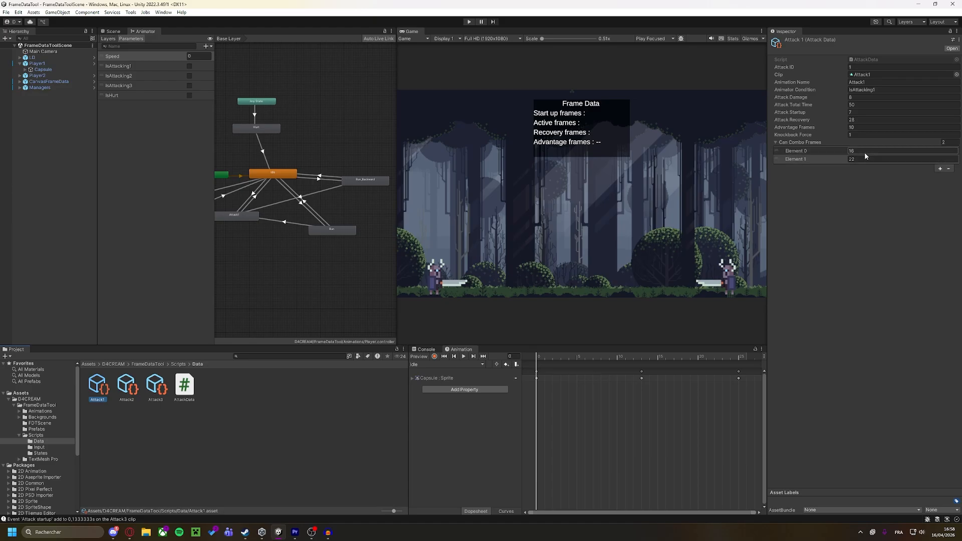
left_click(858, 133)
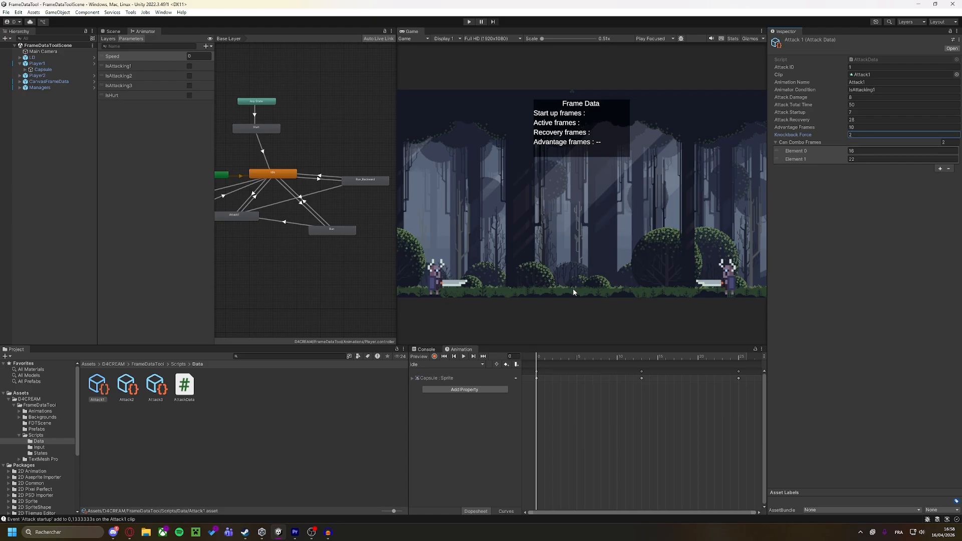
Review the console's event log messages, and display the Attack1 clip in the animation timeline.
left_click(426, 350)
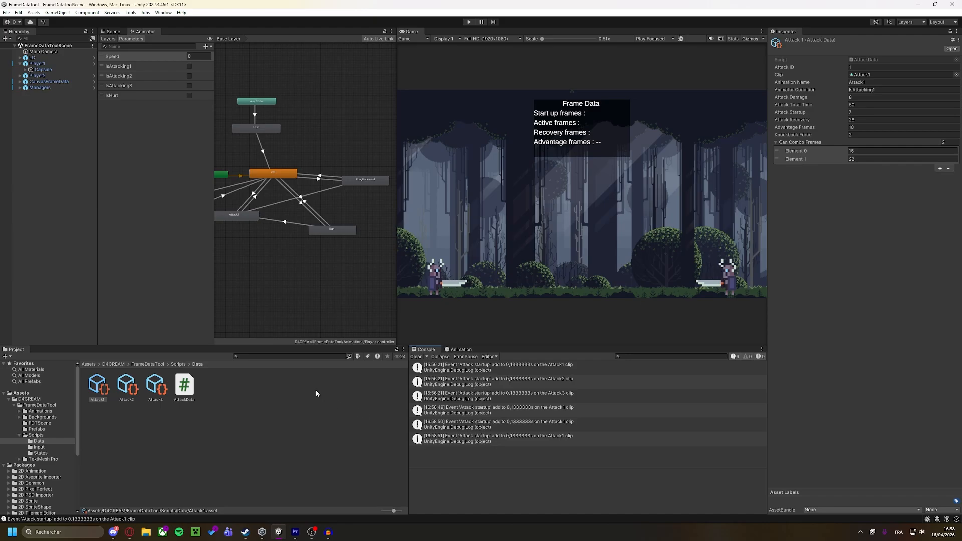
left_click(459, 349)
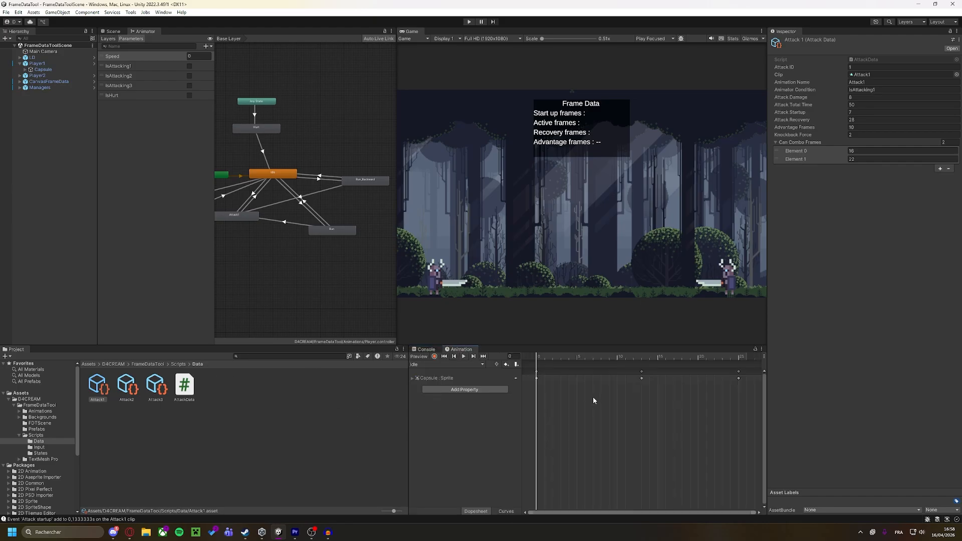
left_click(475, 365)
left_click(445, 375)
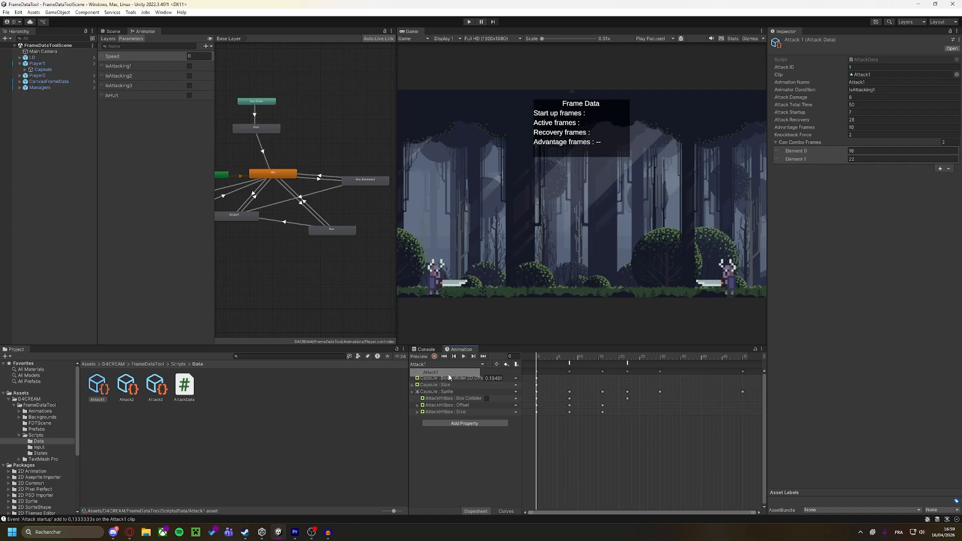
Inspect the startup and recovery events on the attack animation clips, and return to the Attack1 clip.
left_click(570, 362)
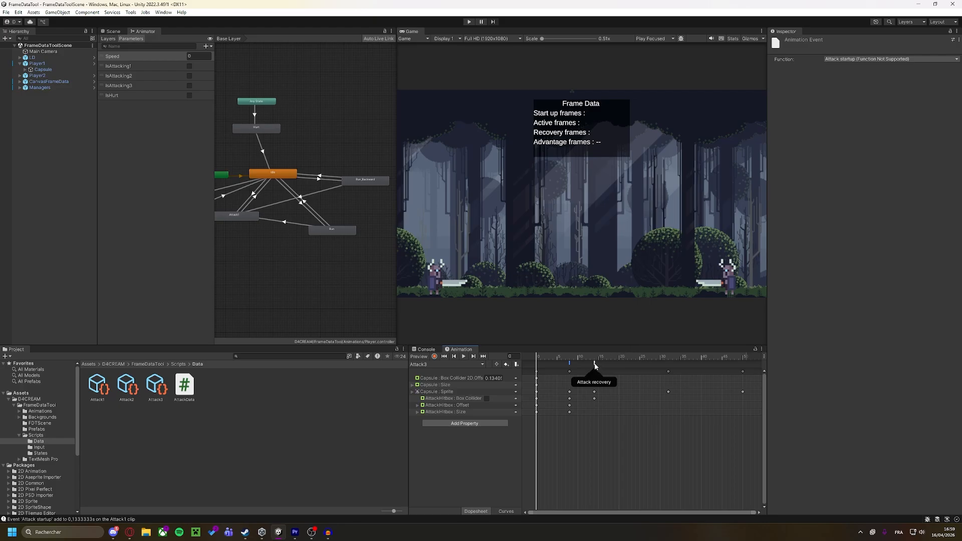
left_click(463, 365)
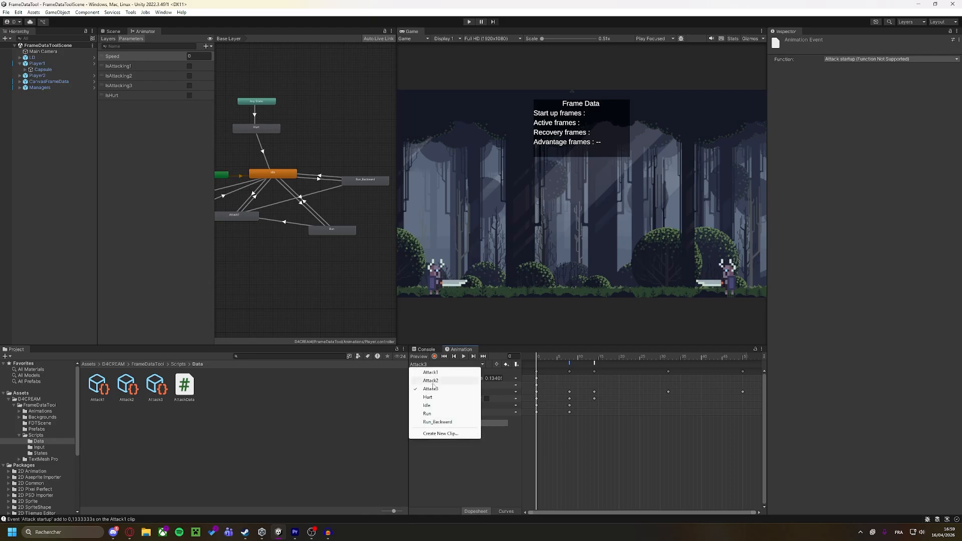
left_click(471, 372)
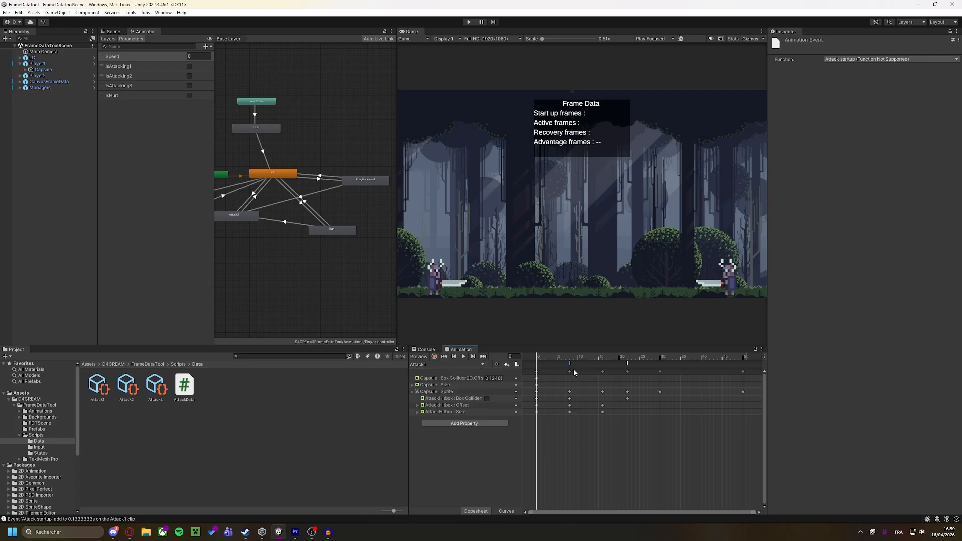